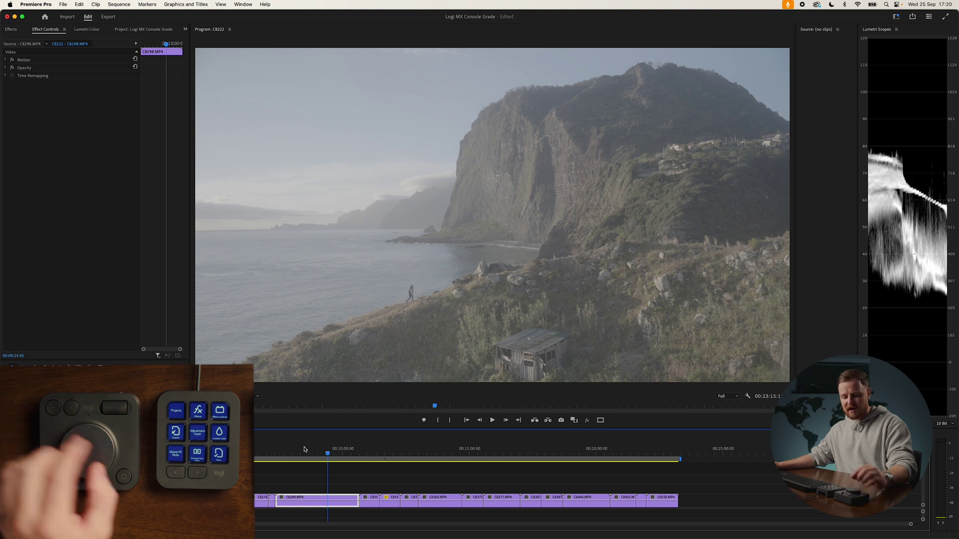
- Apply Lumetri Color to the selected coastal cliff clip and darken its shadows
key(ctrl+alt+l)
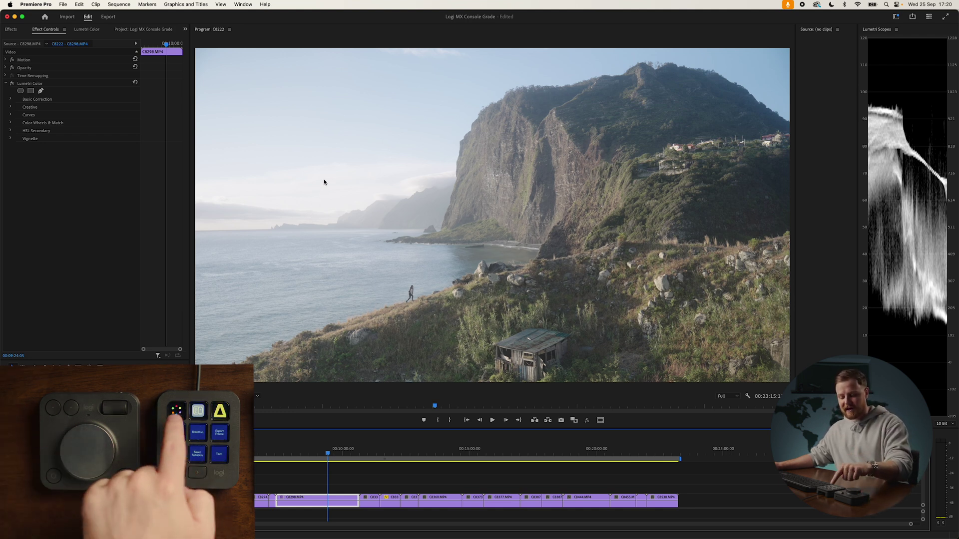
key(F12)
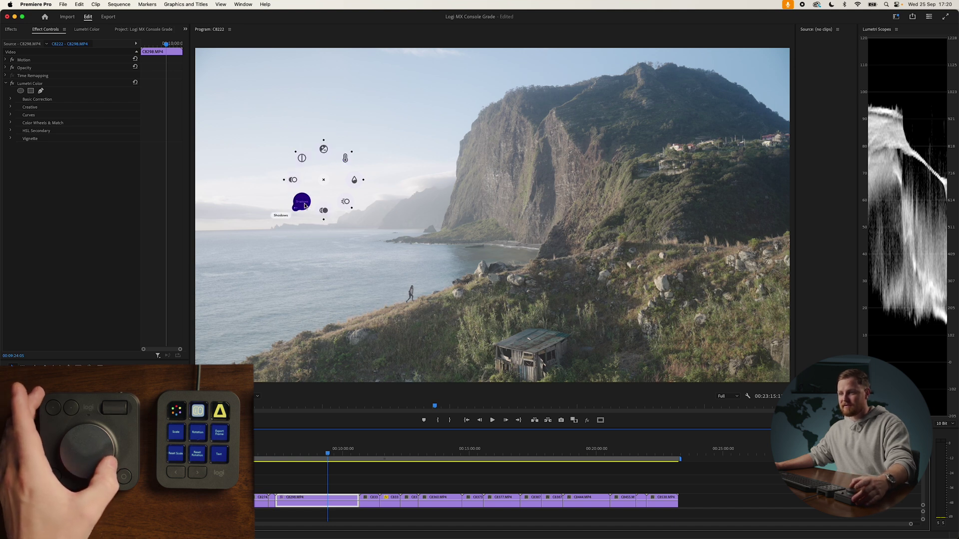
scroll(304, 205, down, 10)
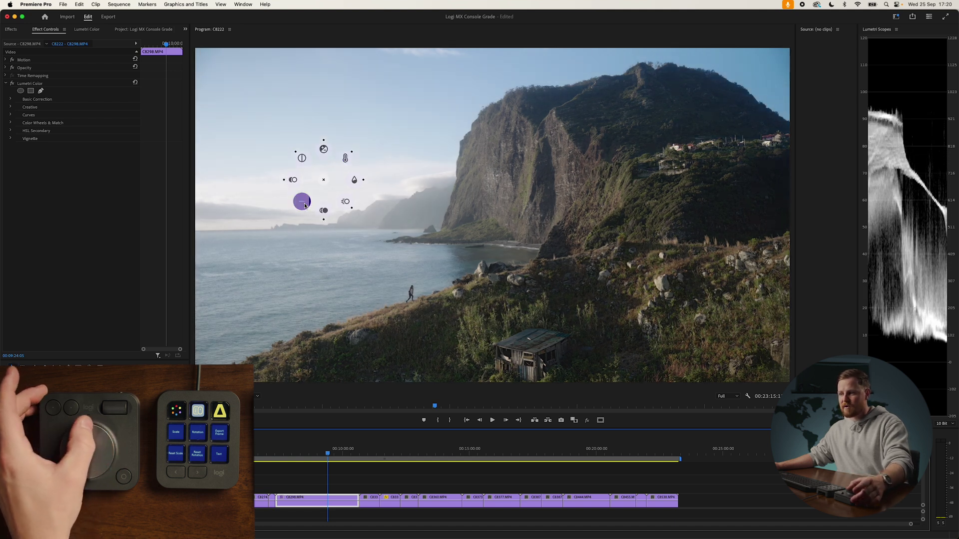
scroll(306, 206, down, 3)
scroll(325, 154, down, 3)
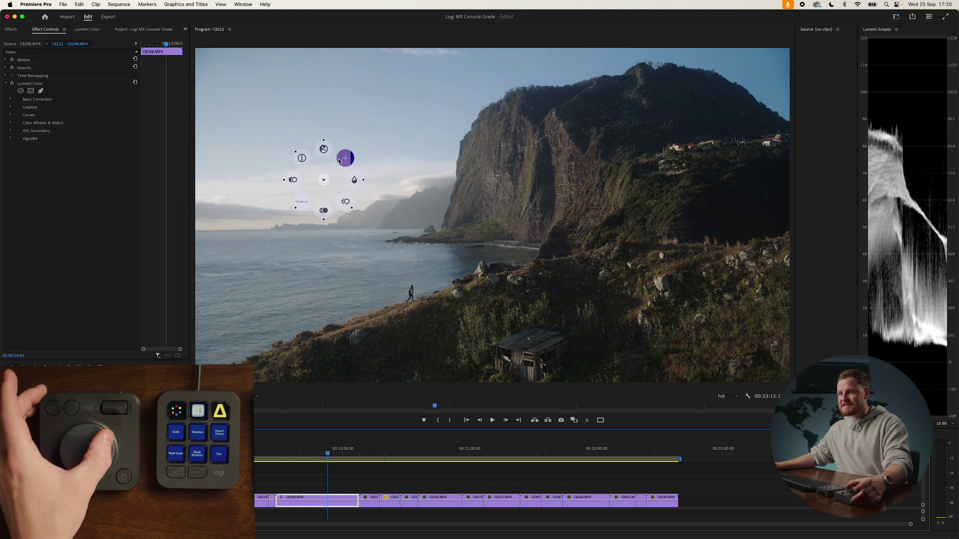
- Raise the color temperature and contrast of the cliff clip
scroll(304, 160, up, 1)
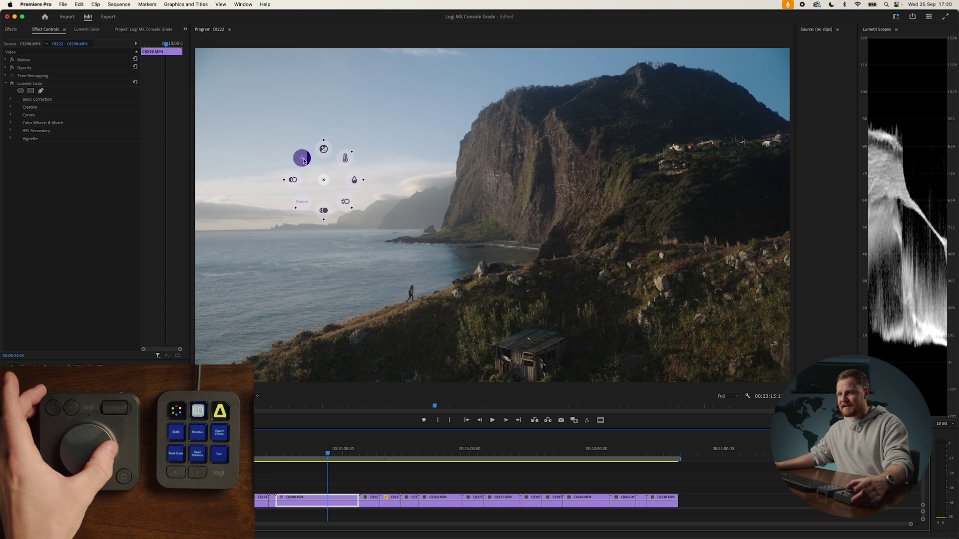
scroll(347, 201, up, 5)
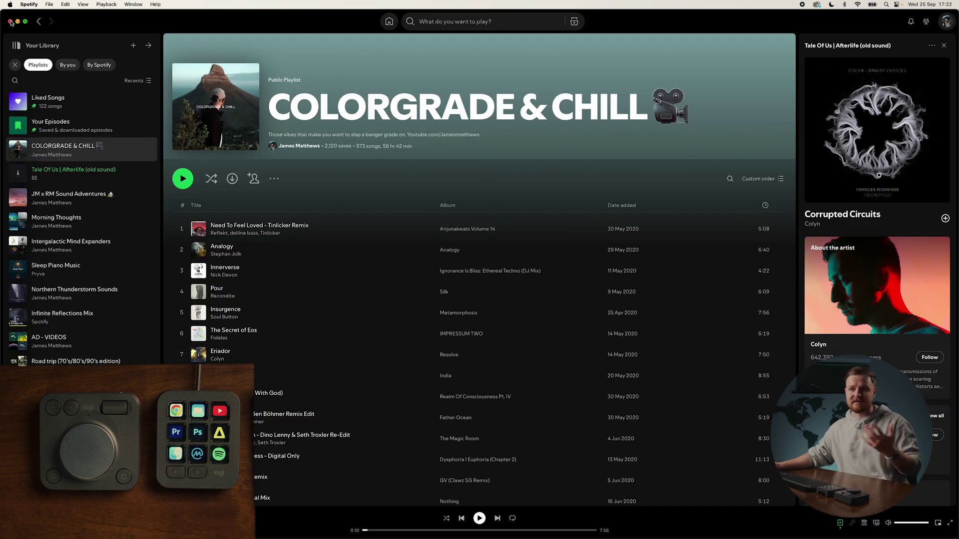
- Close the Spotify window, switch to Logi Options+ and open the key customization for the MX Creative Keypad
click(17, 21)
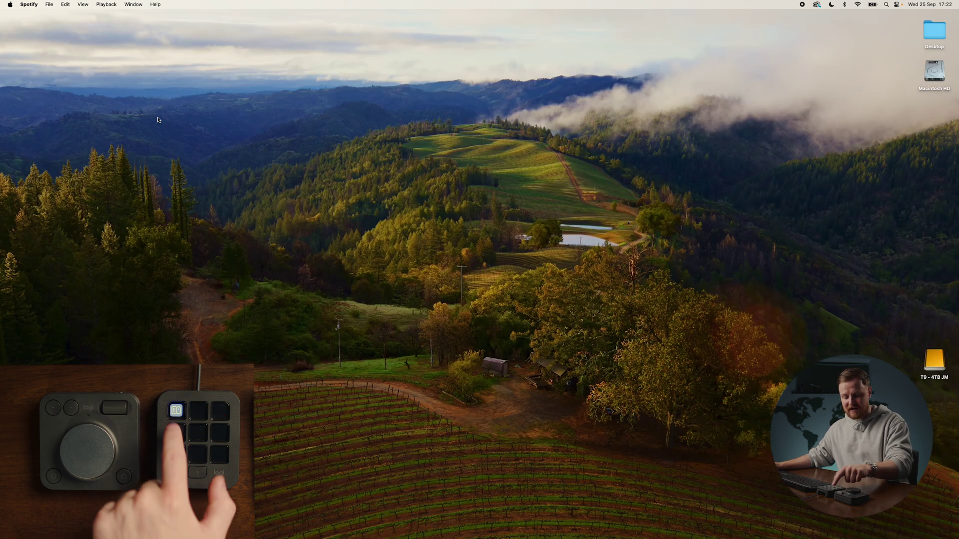
key(F1)
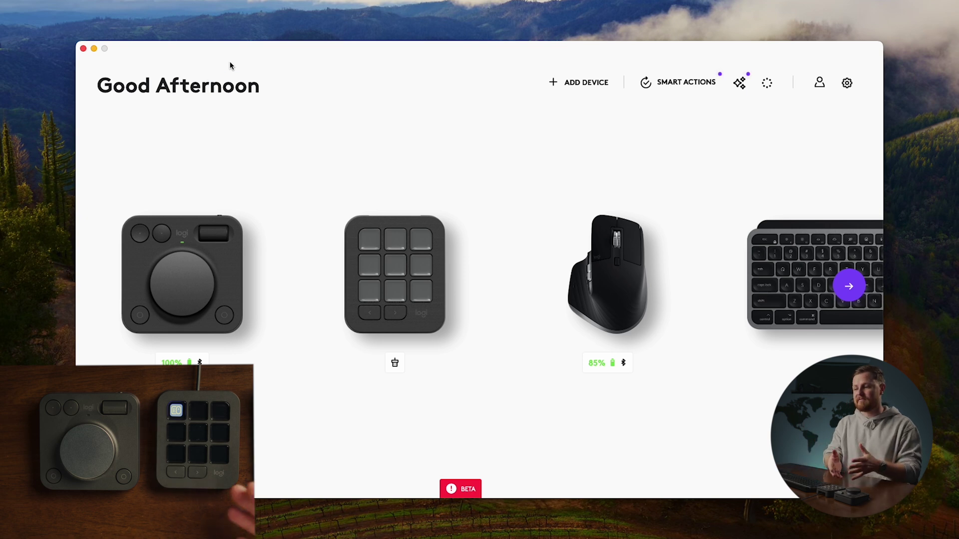
click(239, 284)
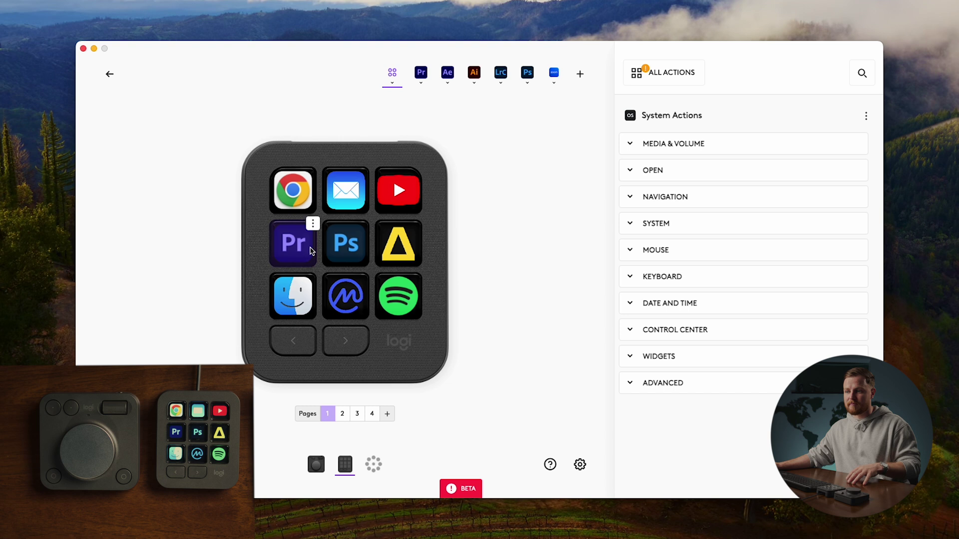
mouse_move(348, 227)
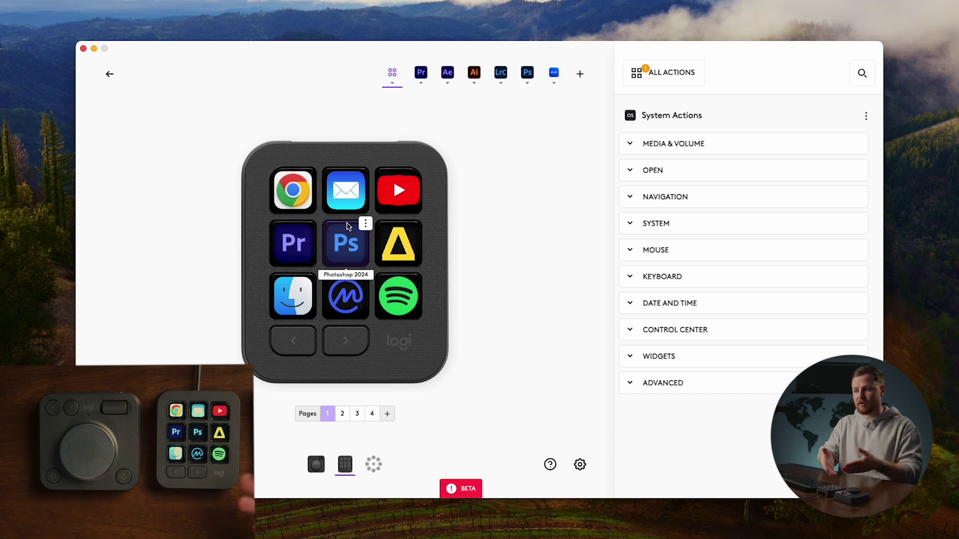
- View the options for adding a keypad profile, leave them and display the default Premiere Pro profile's key layout
click(421, 73)
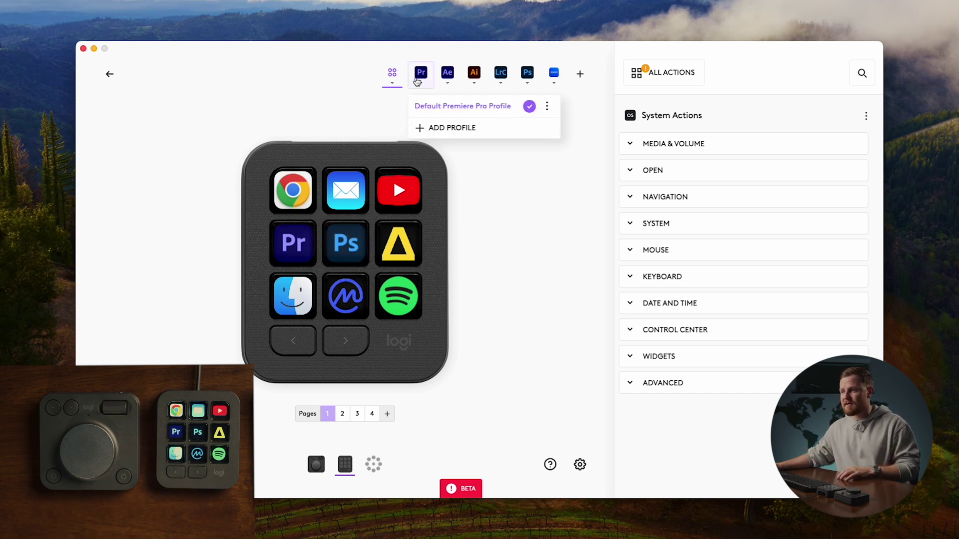
click(581, 76)
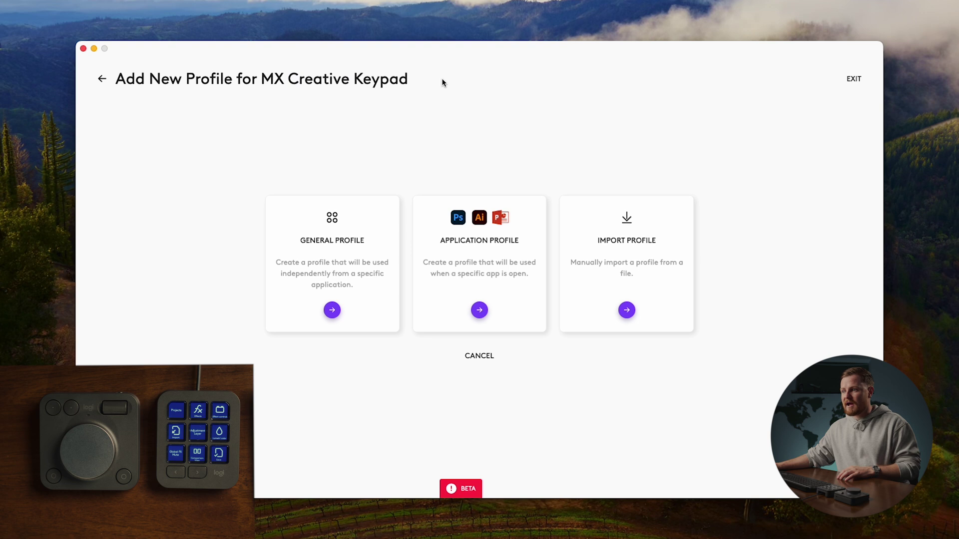
click(857, 84)
click(422, 74)
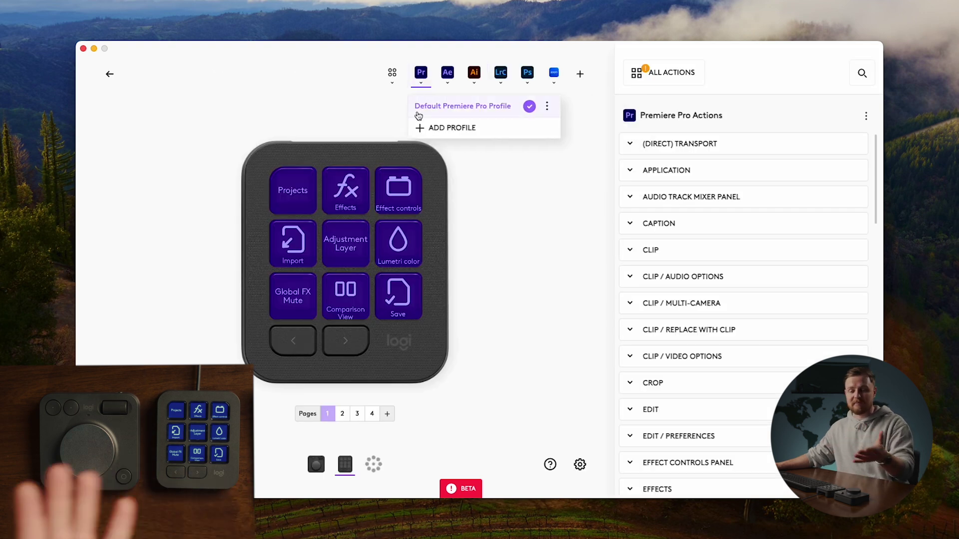
click(477, 175)
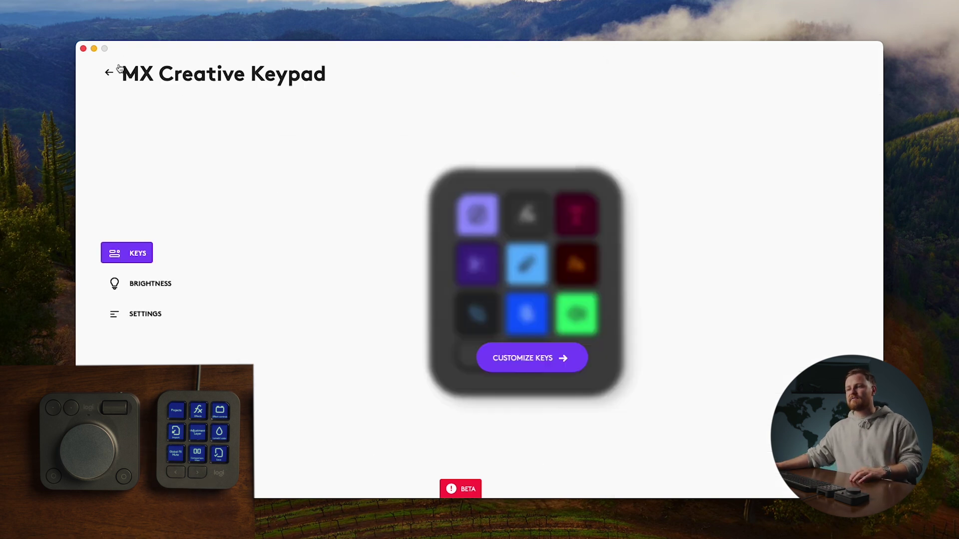
- Open the MX Creative Dialpad and examine its dial and roller speed settings
click(119, 67)
click(245, 275)
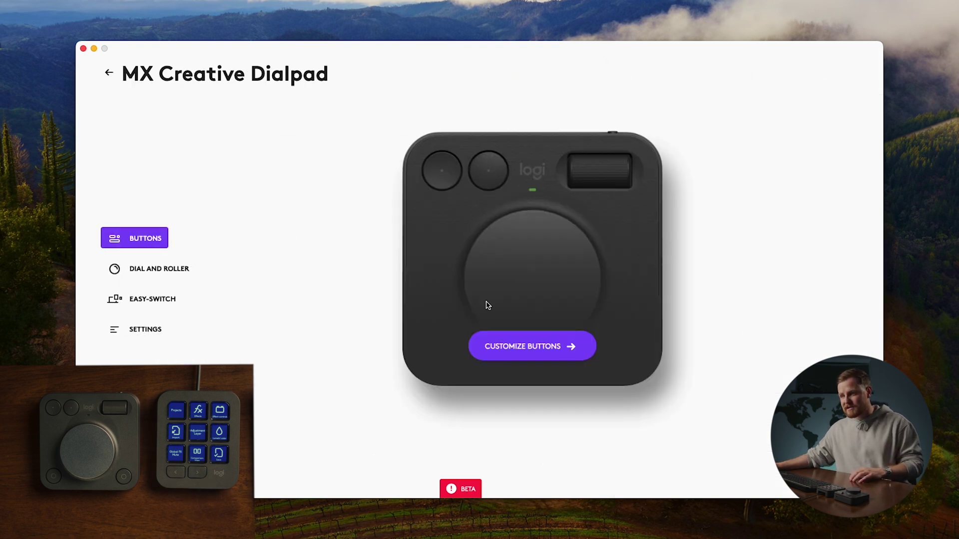
click(150, 273)
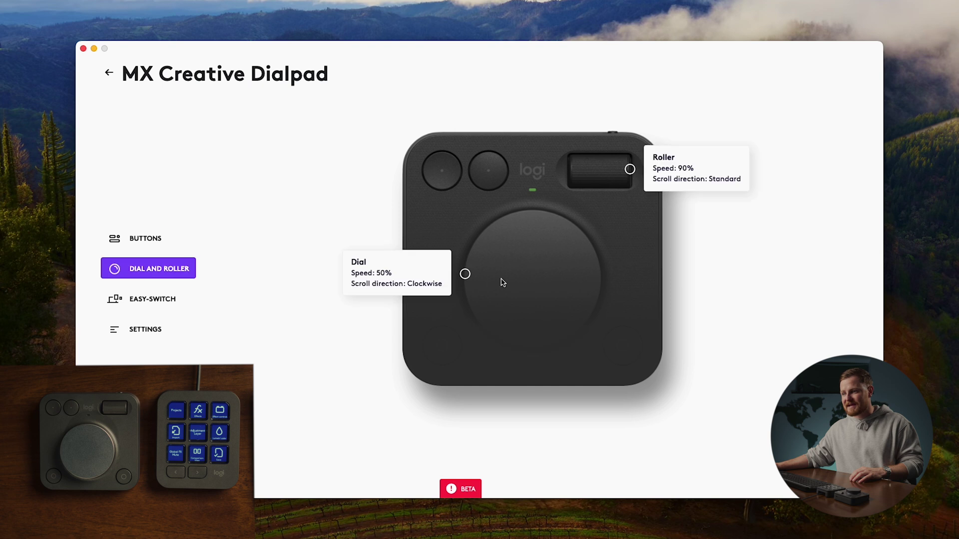
click(431, 272)
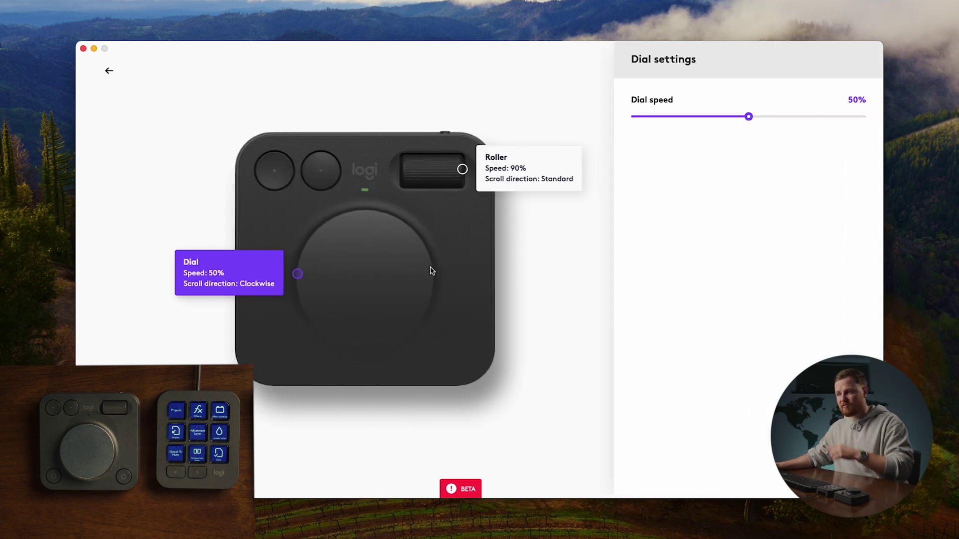
click(182, 214)
- Review the dialpad's button assignments and its Premiere Pro profile choices, and leave the customization
click(159, 239)
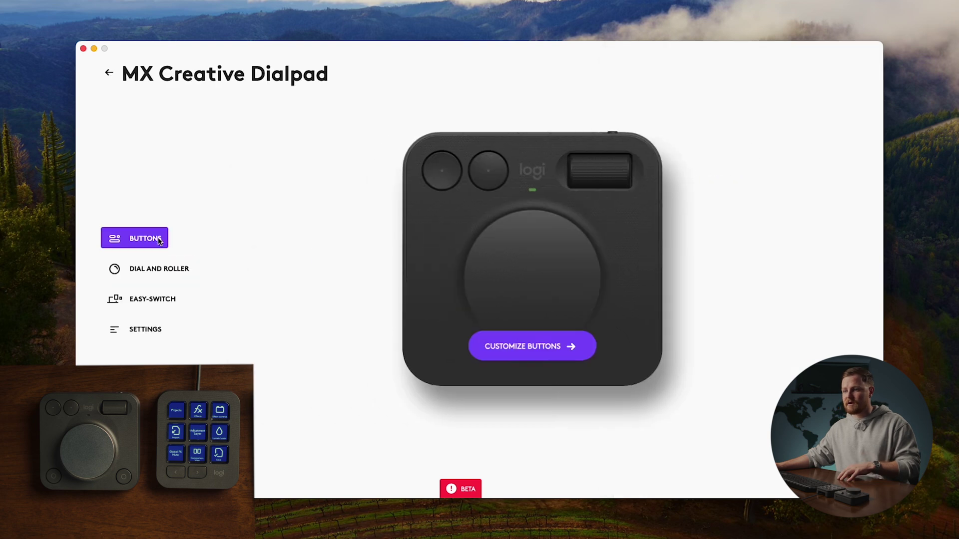
click(552, 351)
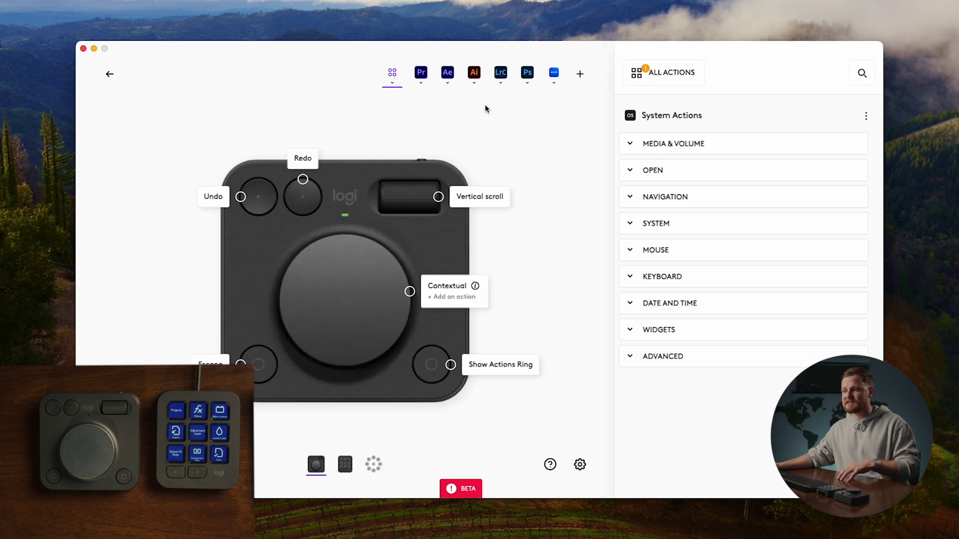
click(421, 76)
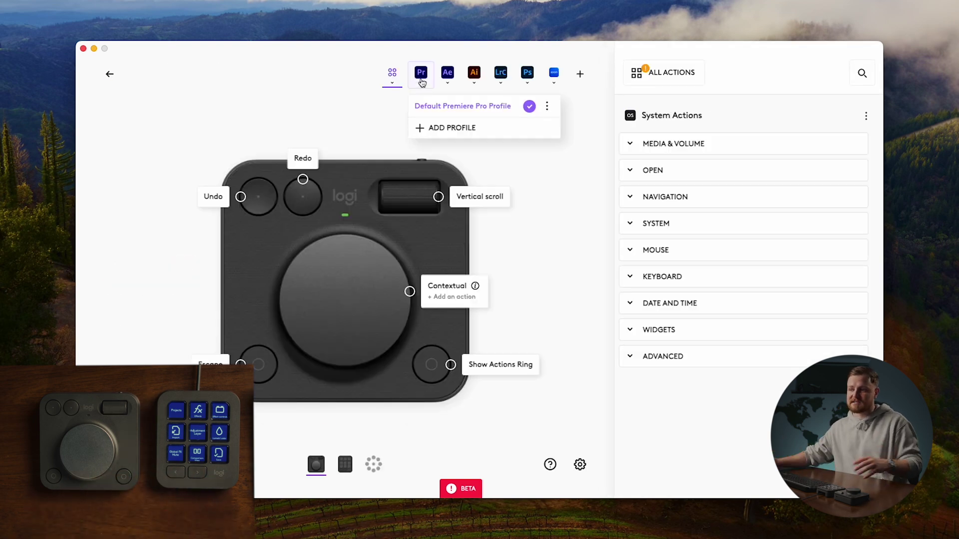
click(111, 74)
click(108, 74)
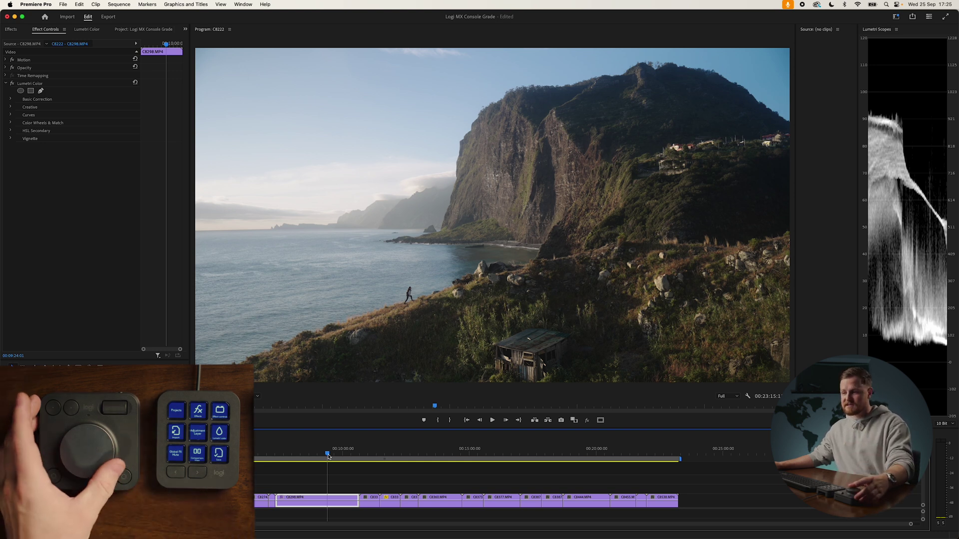
- Advance the playhead frame by frame through the graded cliff clip in the Premiere Pro timeline
key(Right)
key(Right)
key(Right)
key(Right)
key(Right)
key(Right)
key(Right)
key(Right)
key(Right)
key(Right)
key(Right)
key(Right)
key(Right)
key(Right)
key(Right)
key(Right)
key(Right)
key(Right)
key(Right)
key(Right)
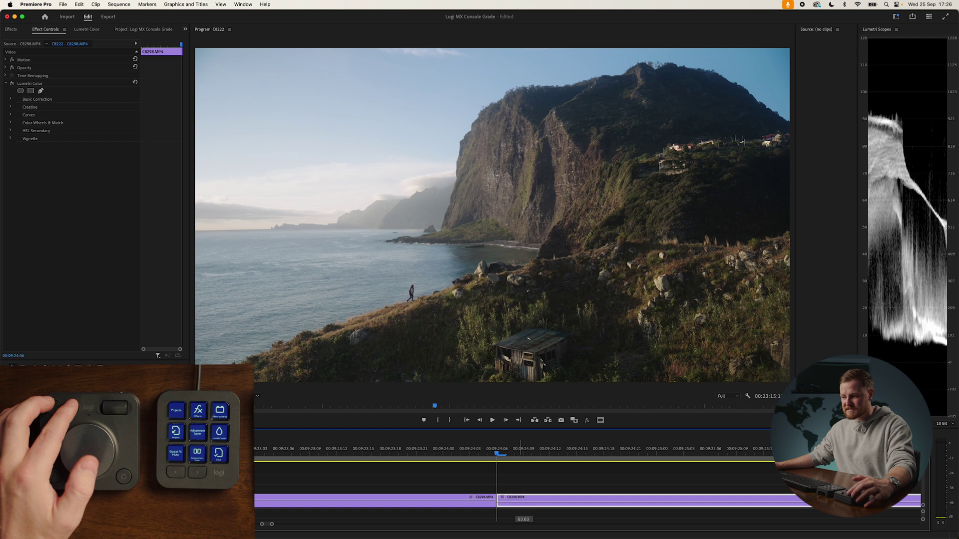
- Deselect the cliff clip and step the playhead forward and back by frames to 00:09:24:01
click(342, 477)
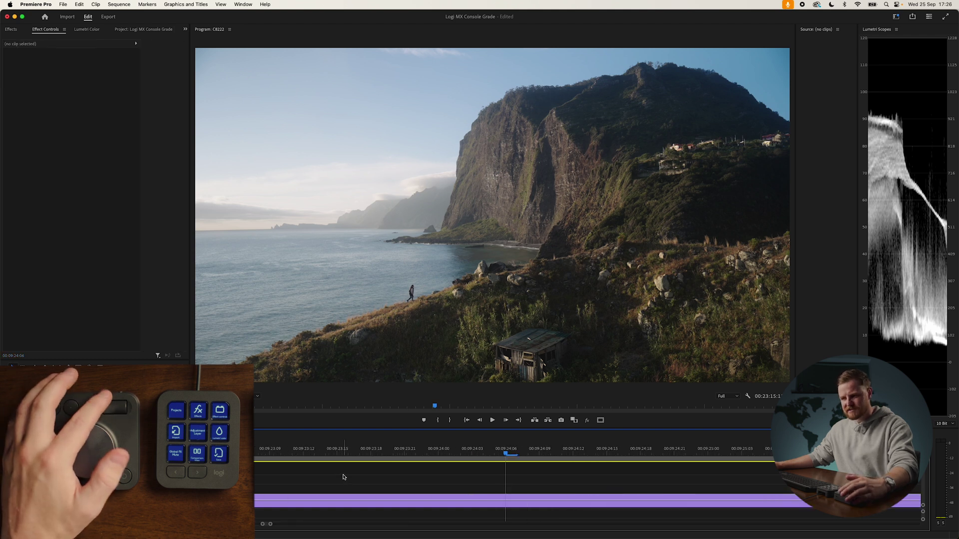
key(Right)
key(Right)
key(Right)
key(Right)
key(Right)
key(Right)
key(Right)
key(Right)
key(Right)
key(Right)
key(Right)
key(Right)
key(Right)
key(Right)
key(Right)
key(Right)
key(Right)
key(Right)
key(Right)
key(Right)
key(Left)
key(Left)
key(Left)
key(Left)
key(Left)
key(Left)
key(Left)
key(Left)
key(Left)
key(Left)
key(Left)
key(Left)
key(Left)
key(Left)
key(Left)
key(Left)
key(Left)
key(Left)
key(Left)
key(Left)
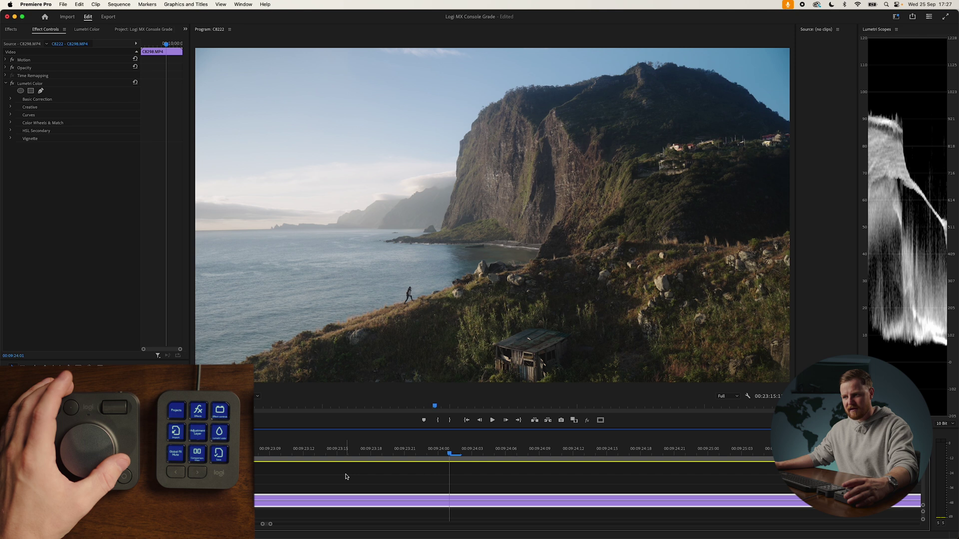
- Split the cliff clip at 00:09:24:01 and try moving the segment after the cut
click(452, 496)
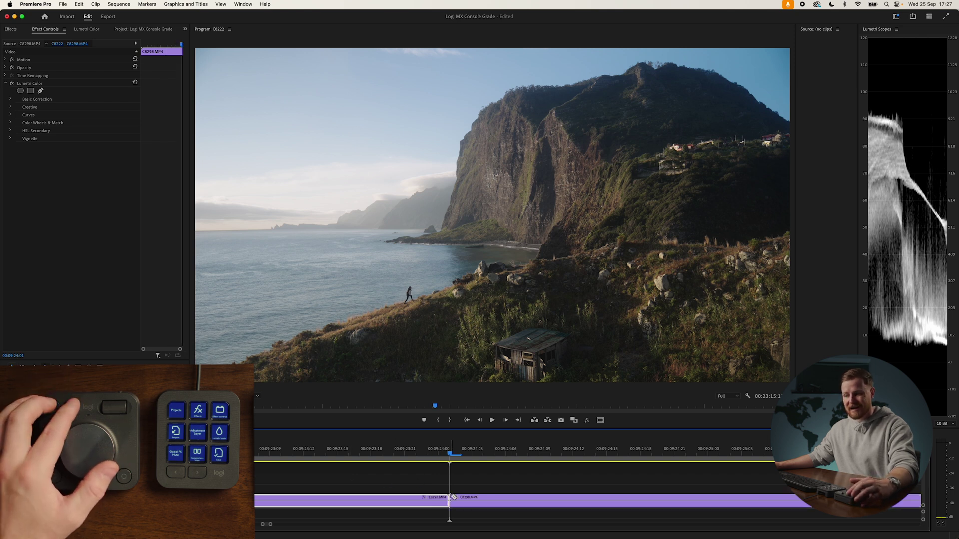
click(462, 499)
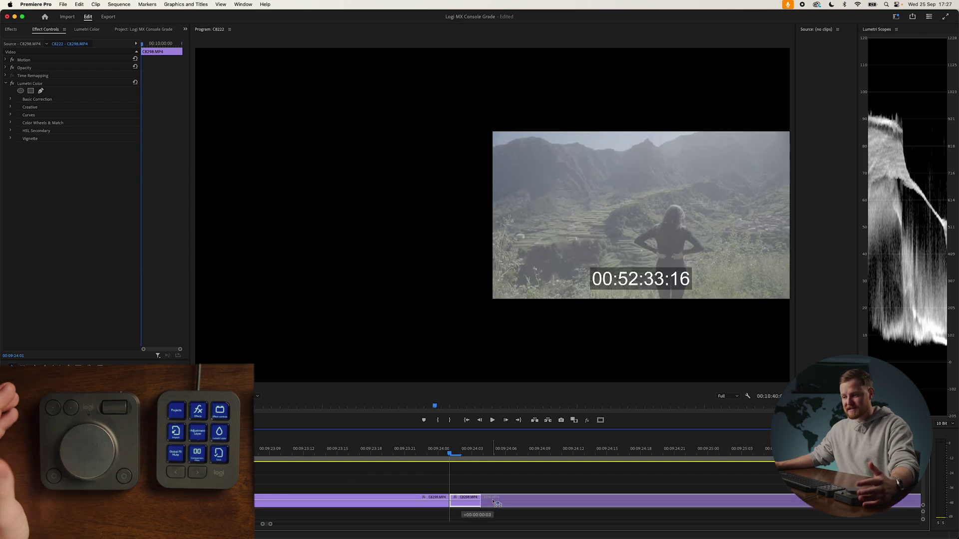
key(d)
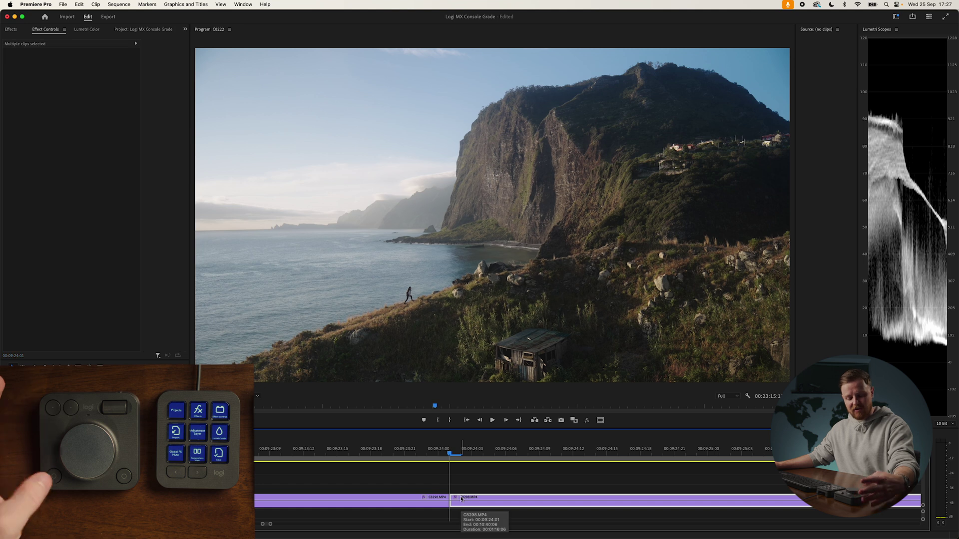
mouse_move(457, 499)
mouse_down()
mouse_move(478, 501)
mouse_move(462, 498)
mouse_up()
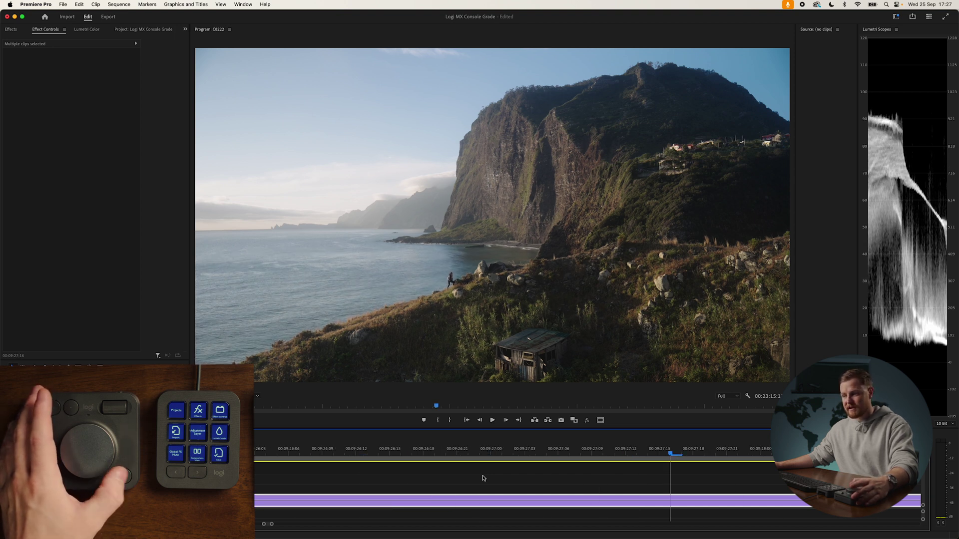
- Scrub the playhead back through the cliff clip to about 00:09:25
key(shift+Left)
key(shift+Left)
key(shift+Left)
key(shift+Left)
key(shift+Left)
key(shift+Left)
key(shift+Left)
key(shift+Left)
key(shift+Left)
key(shift+Left)
key(Left)
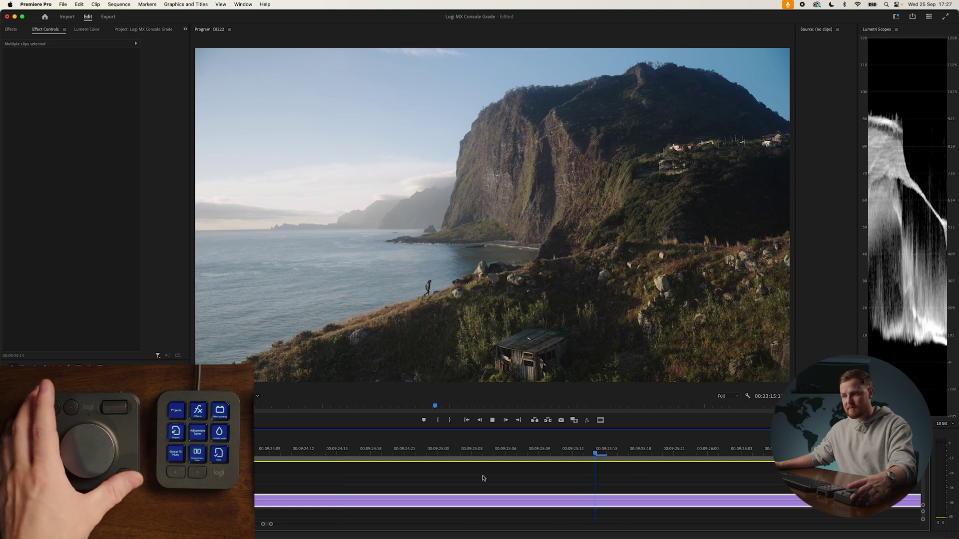
scroll(482, 479, down, 5)
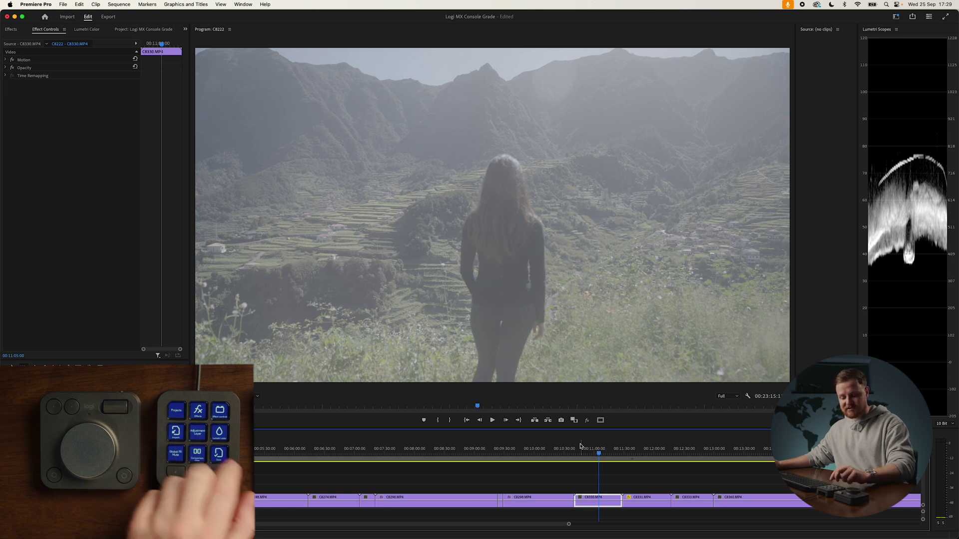
- Bring up the project contents, the effects library and the selected clip's effect controls in turn
key(shift+1)
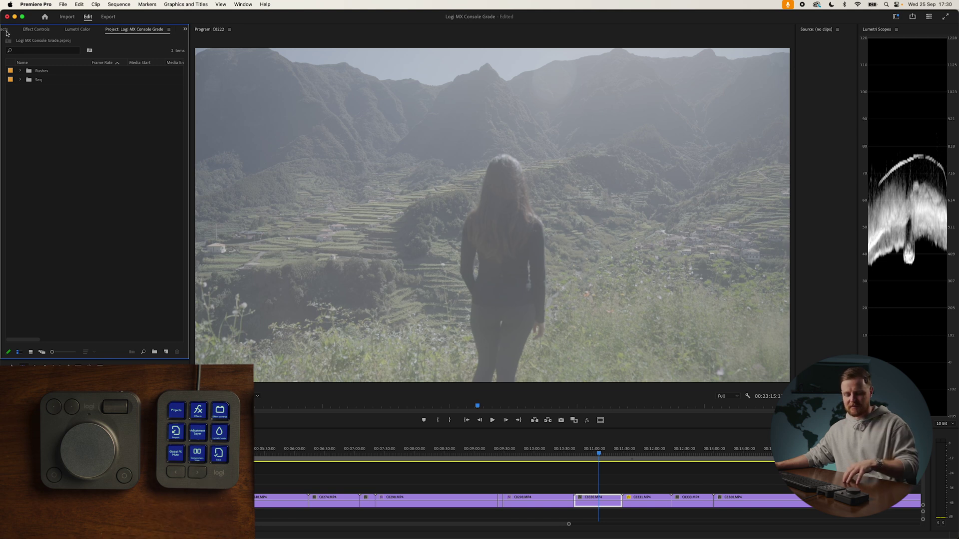
key(shift+7)
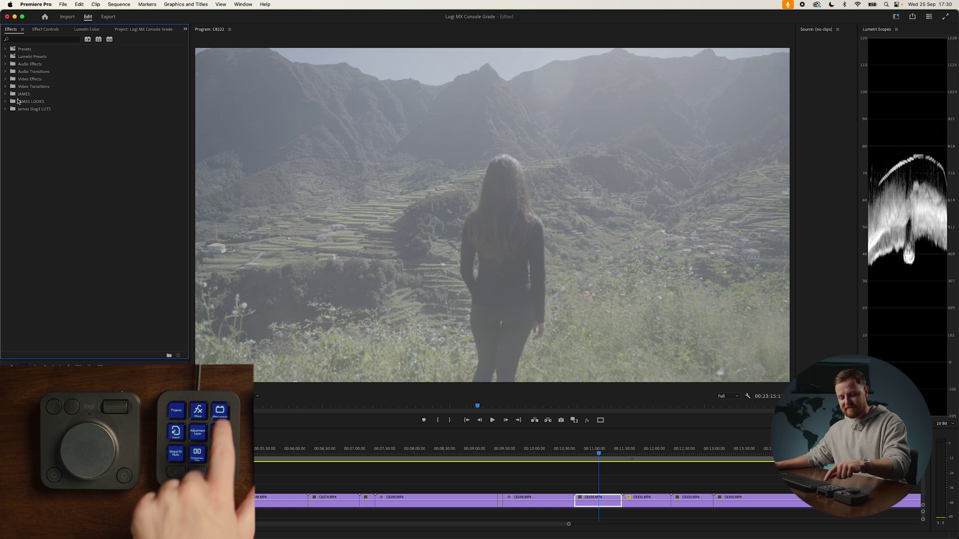
key(shift+5)
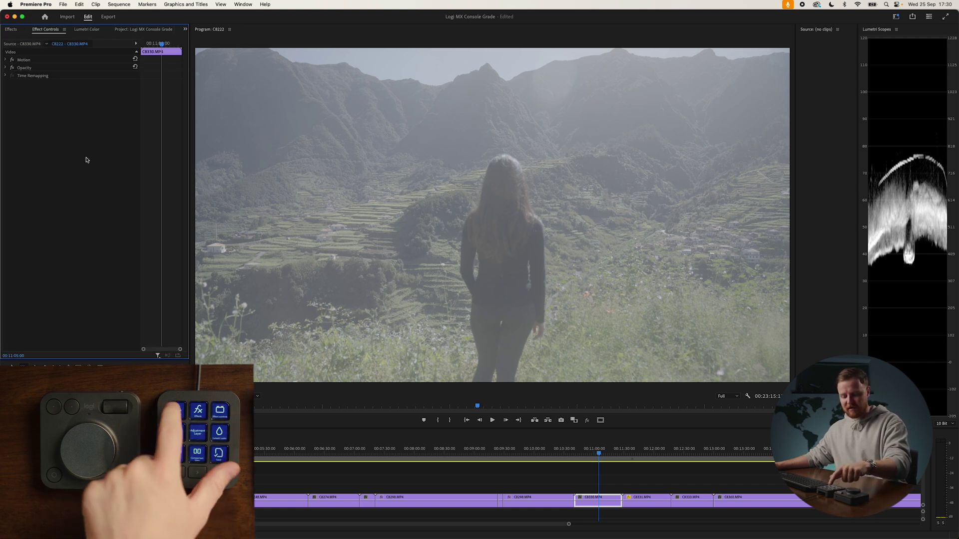
- Create a 3840 × 2160 adjustment layer in the project at 24.00 fps with square pixels
key(shift+1)
key(ctrl+alt+shift+a)
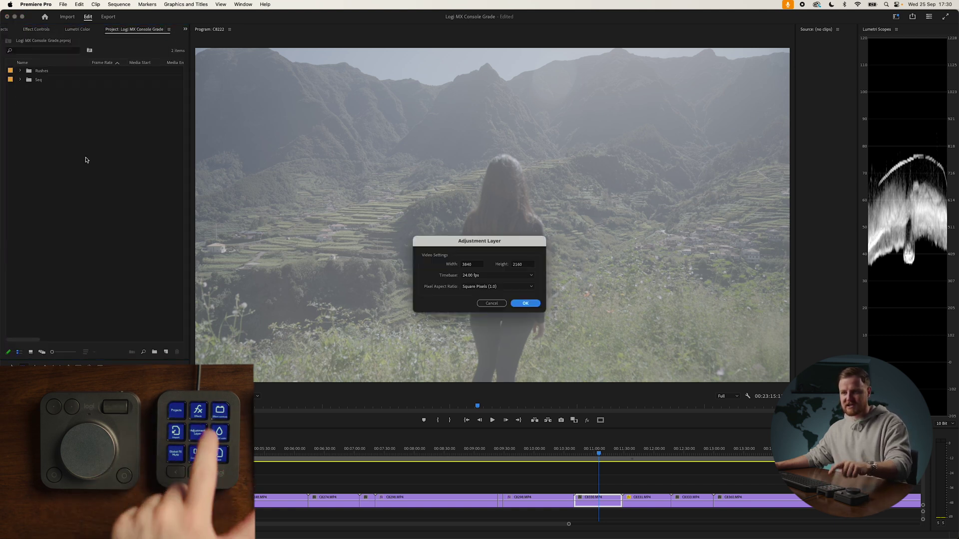
click(518, 305)
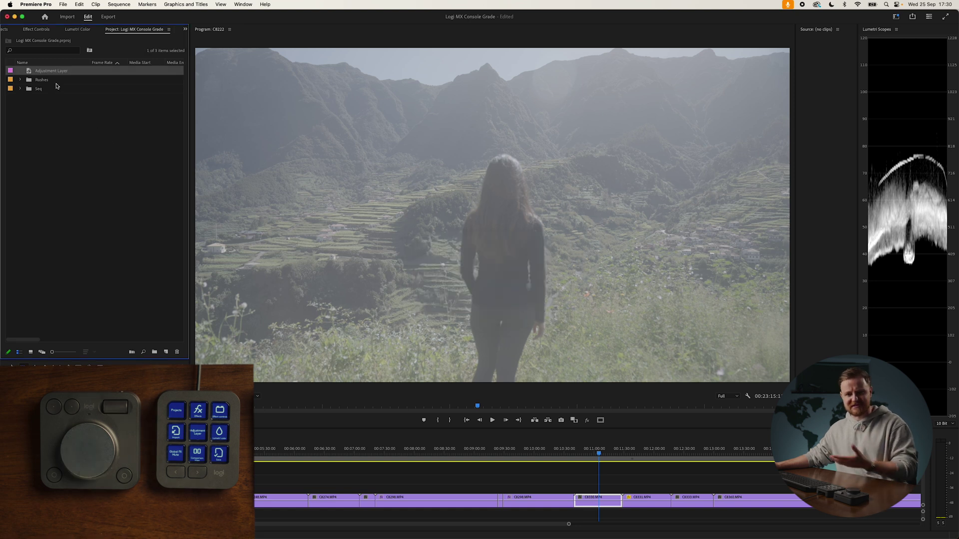
- Try two log conversion looks on the valley clip near 00:11:00 and keep the brighter 2_SGamut3CineSLog3_To_LC-709TypeA look
click(586, 445)
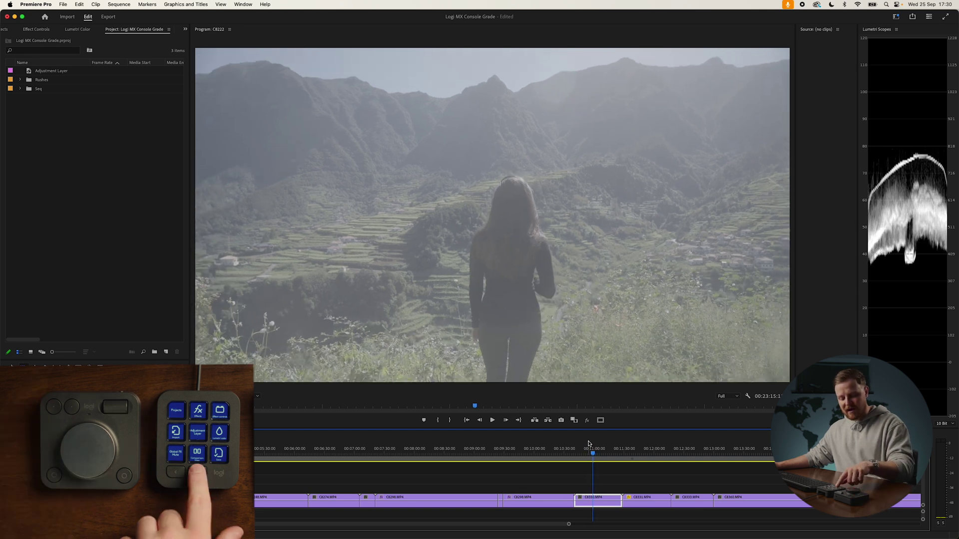
key(F1)
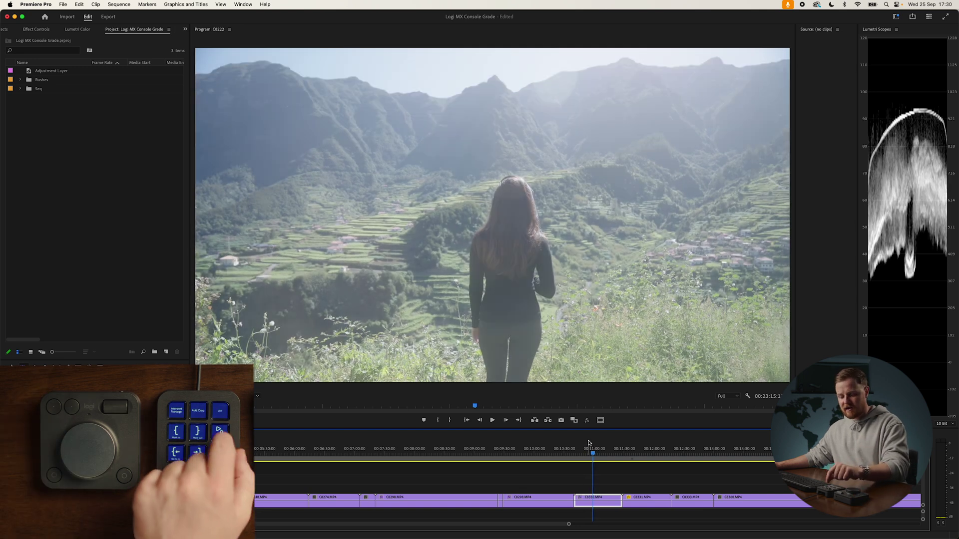
key(ctrl+shift+l)
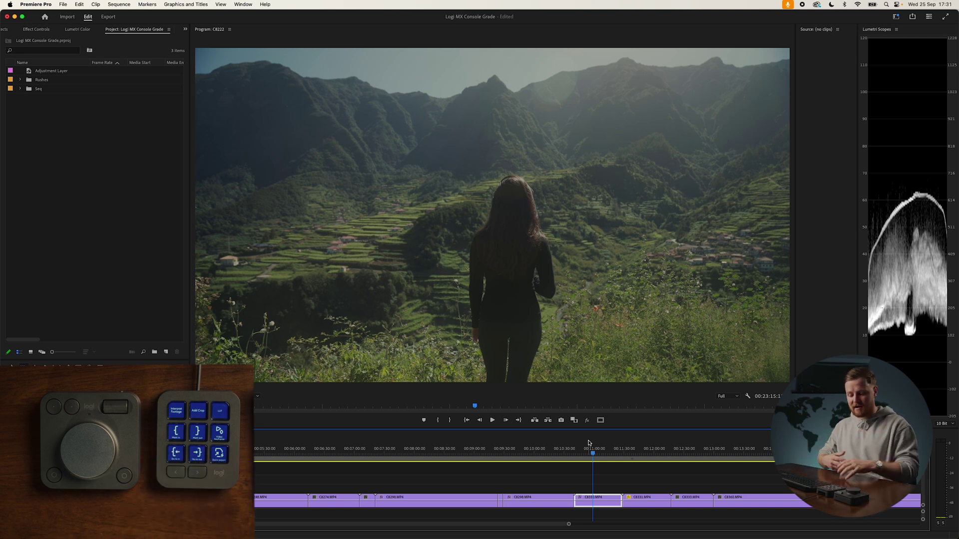
key(ctrl+shift+l)
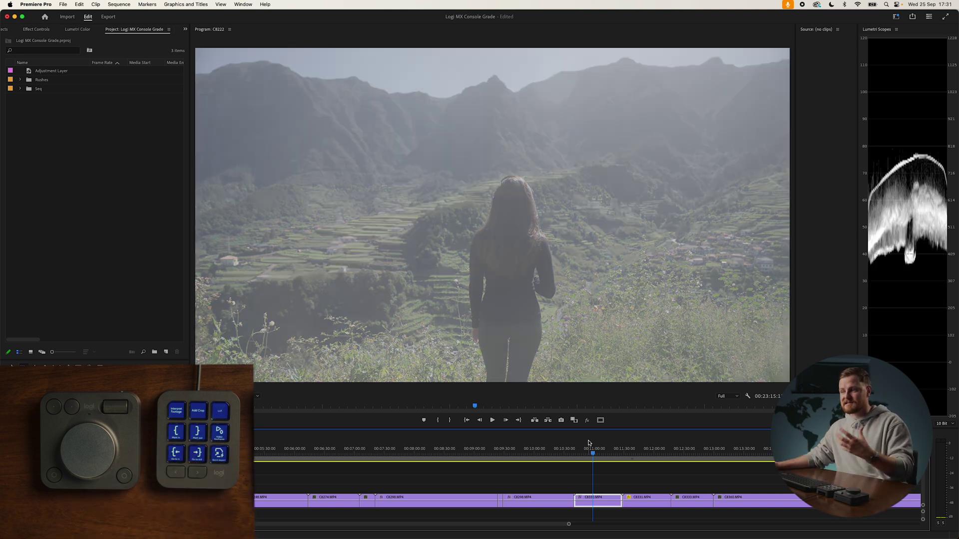
key(ctrl+shift+l)
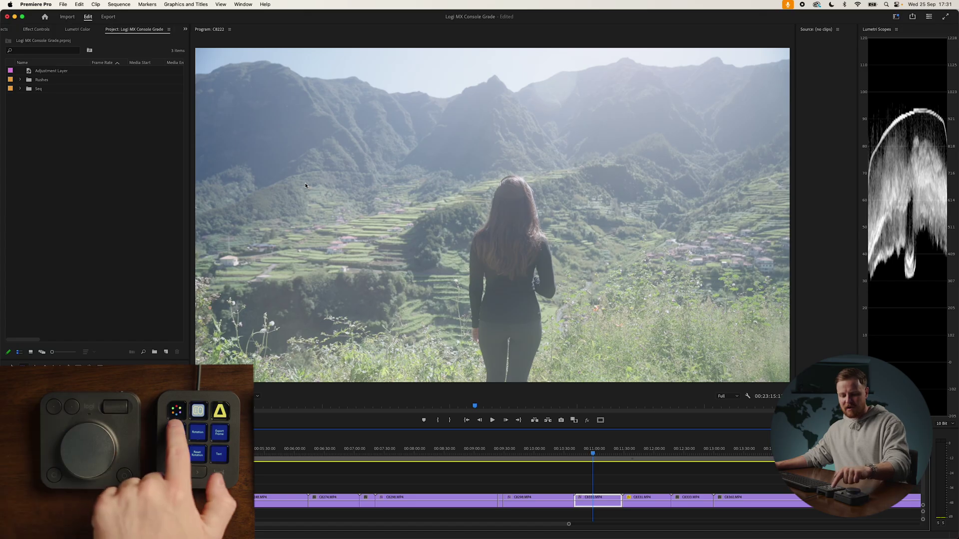
- Darken the valley clip by lowering its Shadows to about -102 and its Highlights to about -11
key(F12)
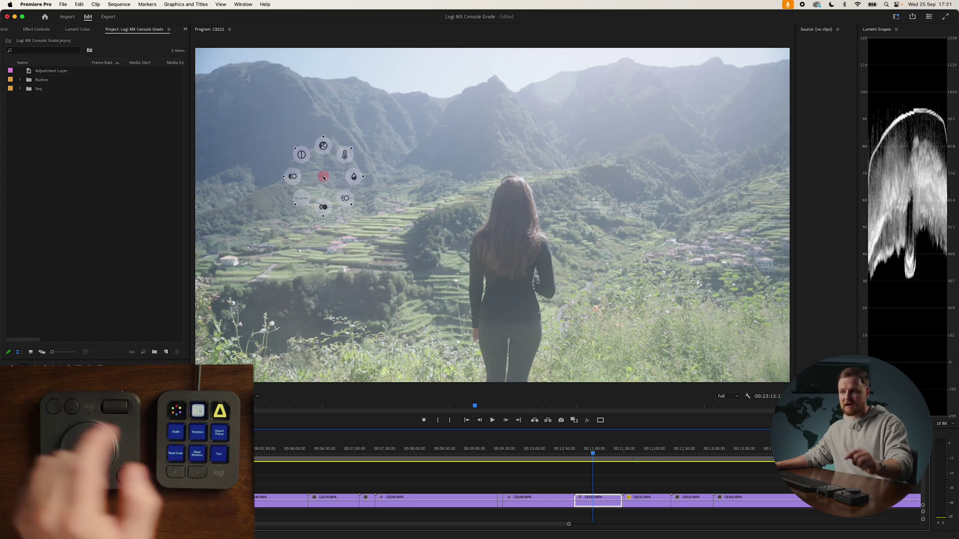
scroll(307, 199, down, 10)
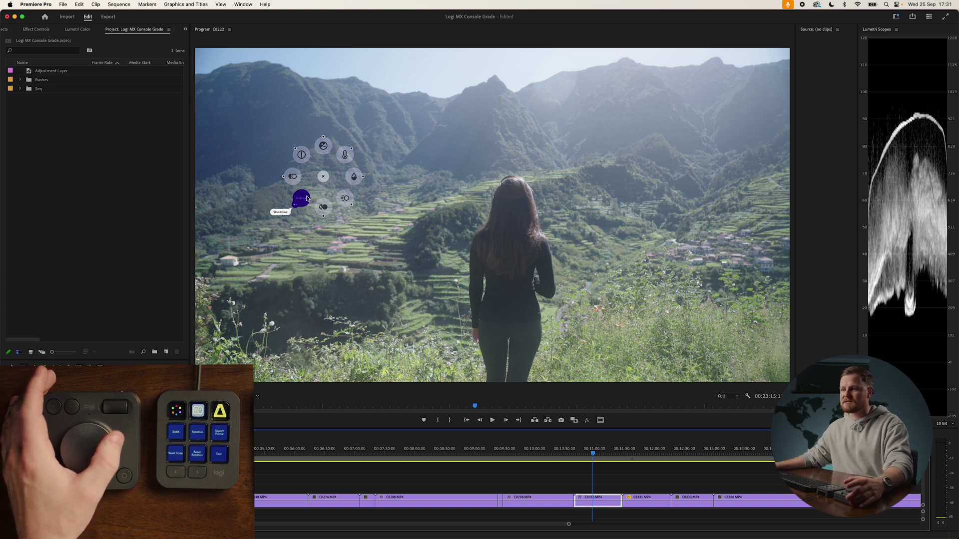
scroll(304, 200, down, 3)
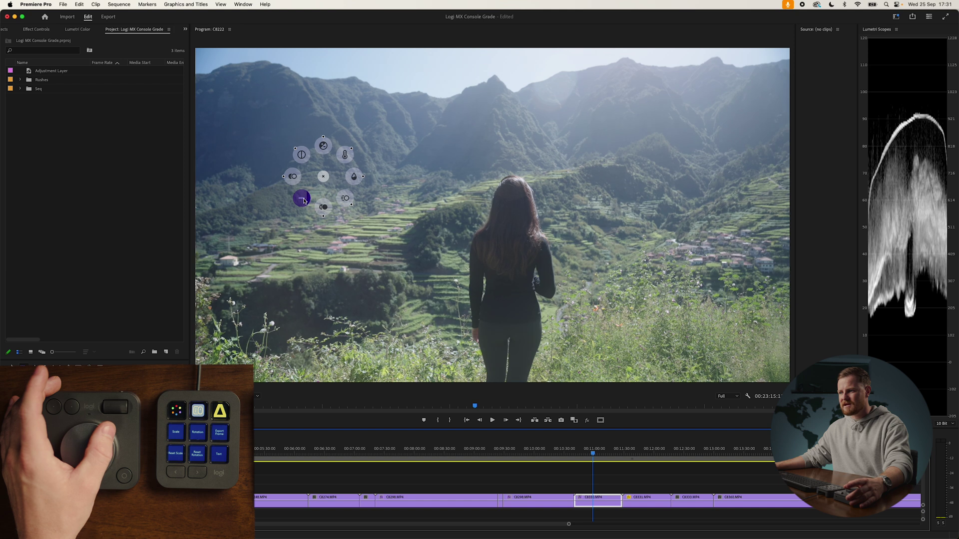
scroll(344, 200, down, 3)
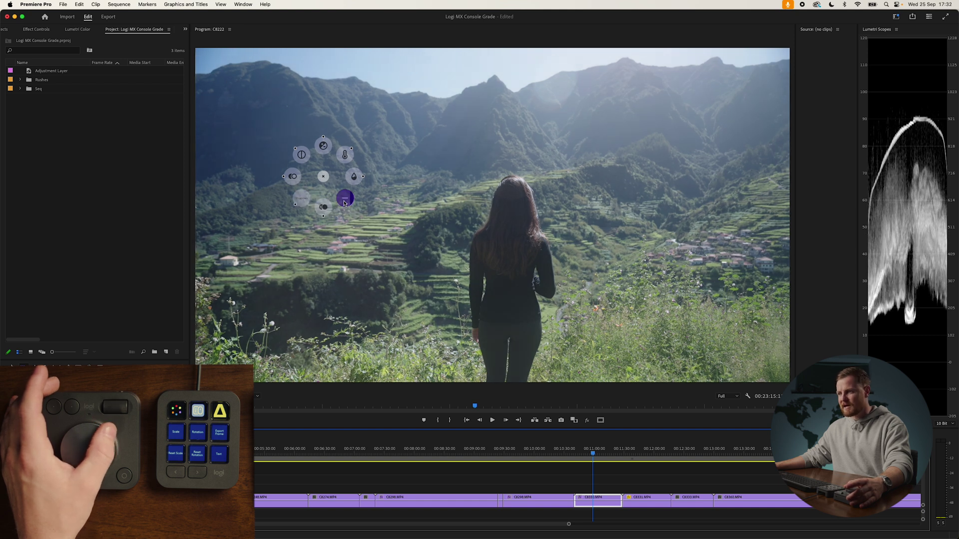
scroll(304, 201, down, 5)
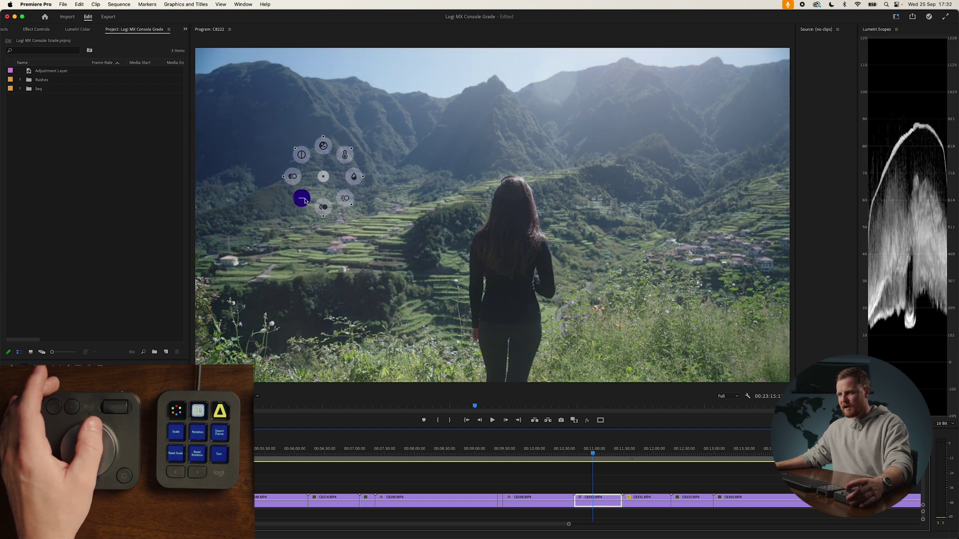
scroll(318, 152, up, 3)
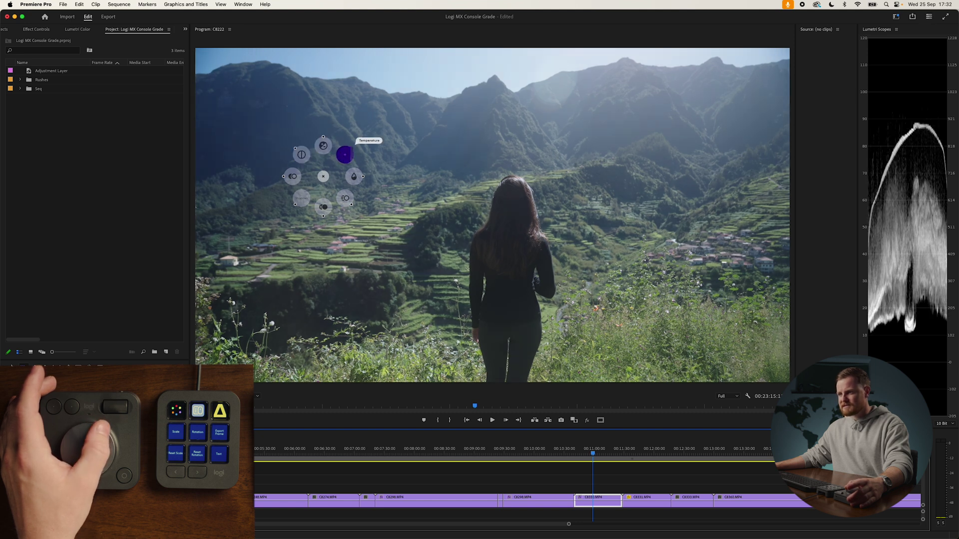
click(344, 198)
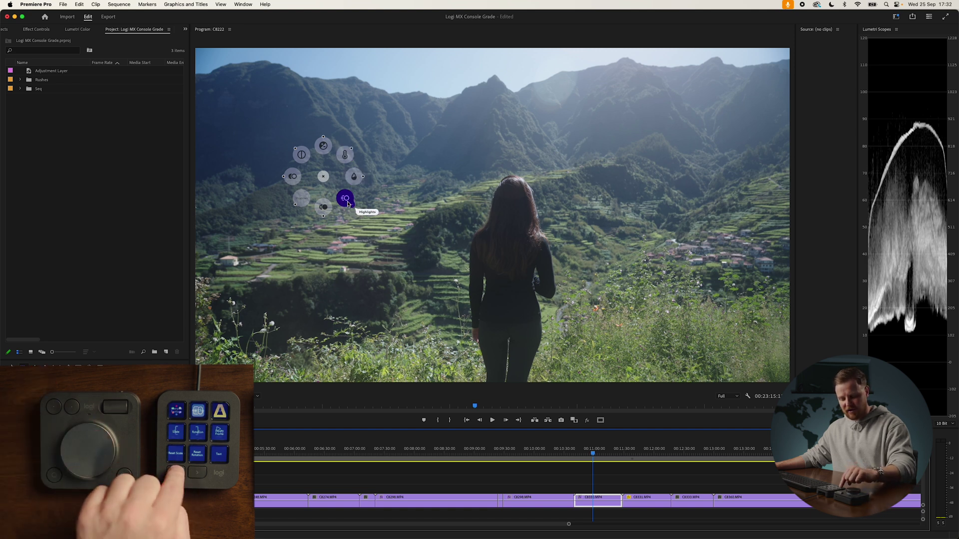
- Show the valley clip's Basic Correction values and set Temperature to about 5, Highlights to about -4 and Shadows below -119
key(shift+9)
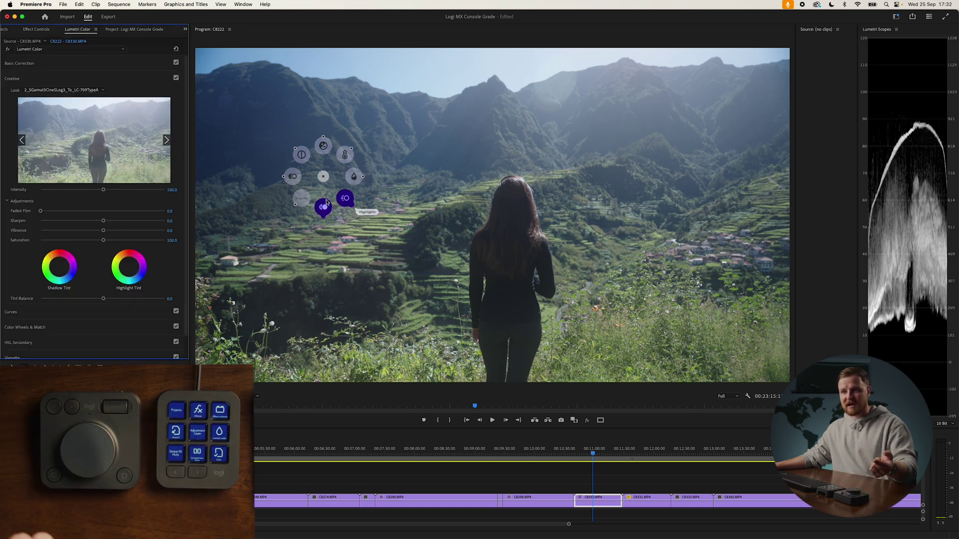
click(22, 64)
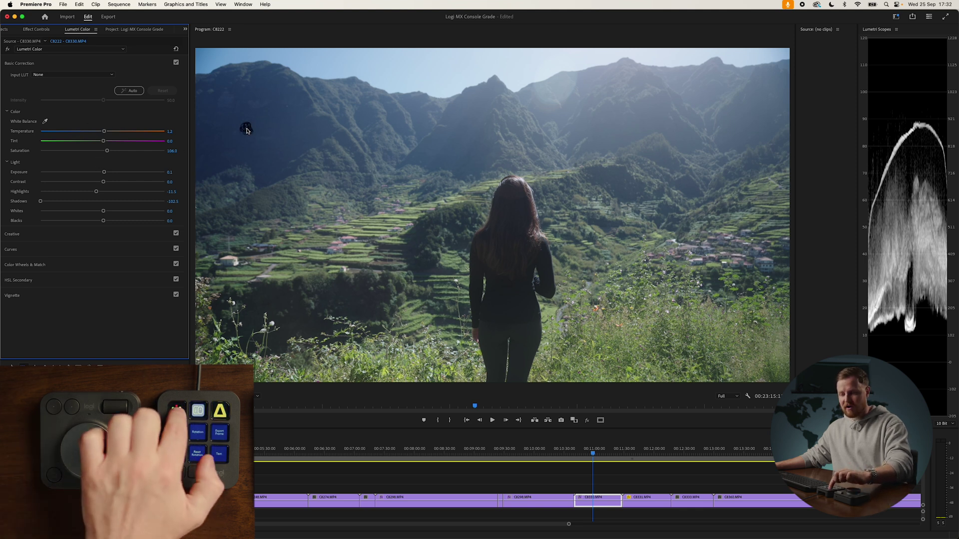
middle_click(247, 131)
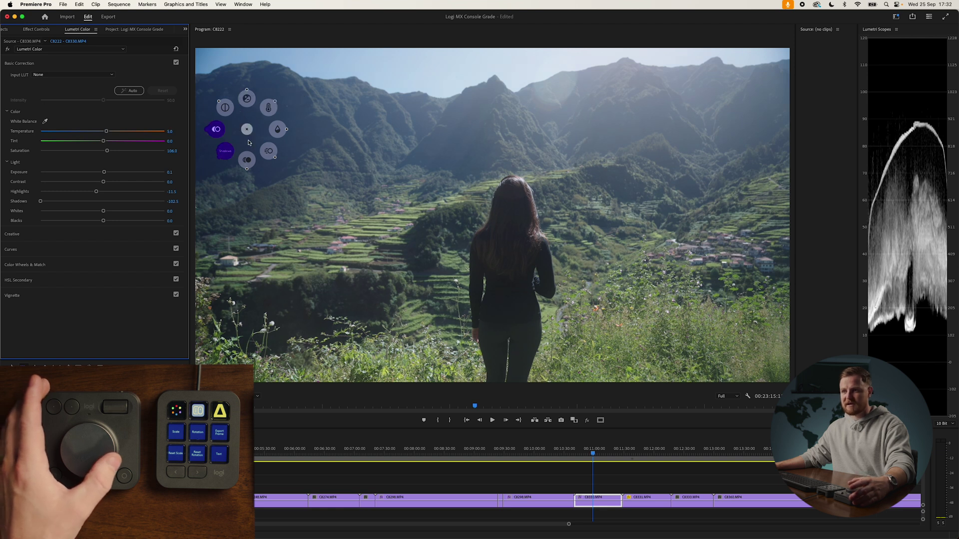
scroll(226, 151, down, 13)
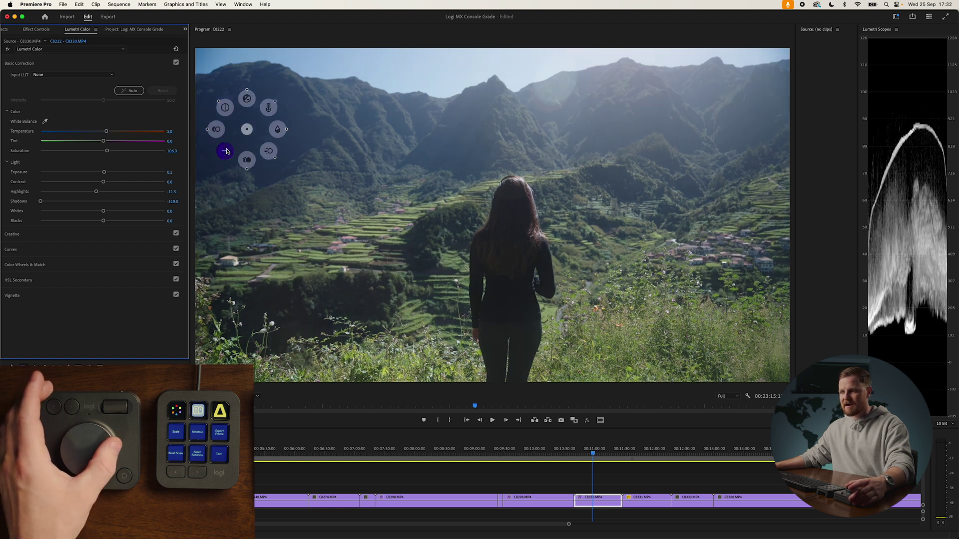
scroll(226, 151, down, 1)
scroll(266, 153, up, 3)
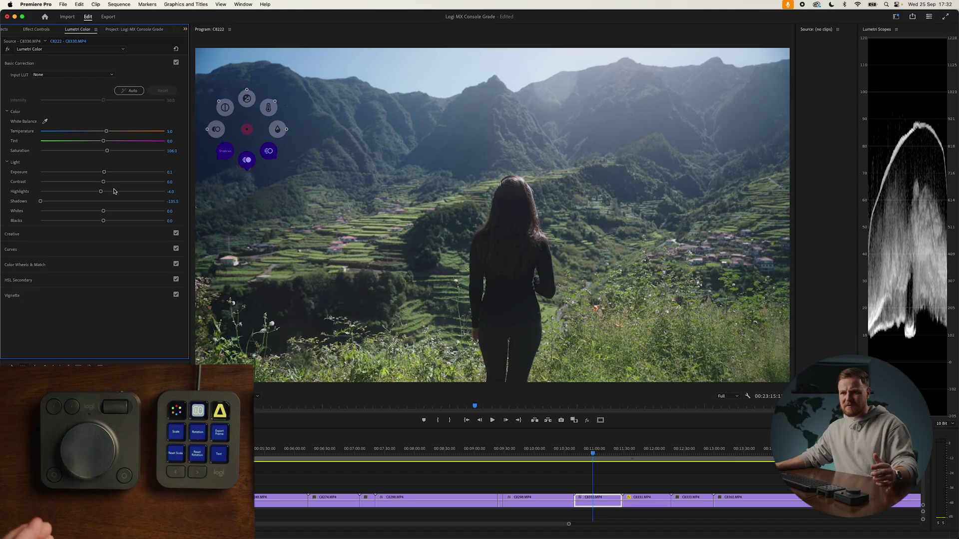
- Bring the valley clip's Shadows back to about -98, and lower them past the slider's limit to about -118
drag(44, 202, 41, 203)
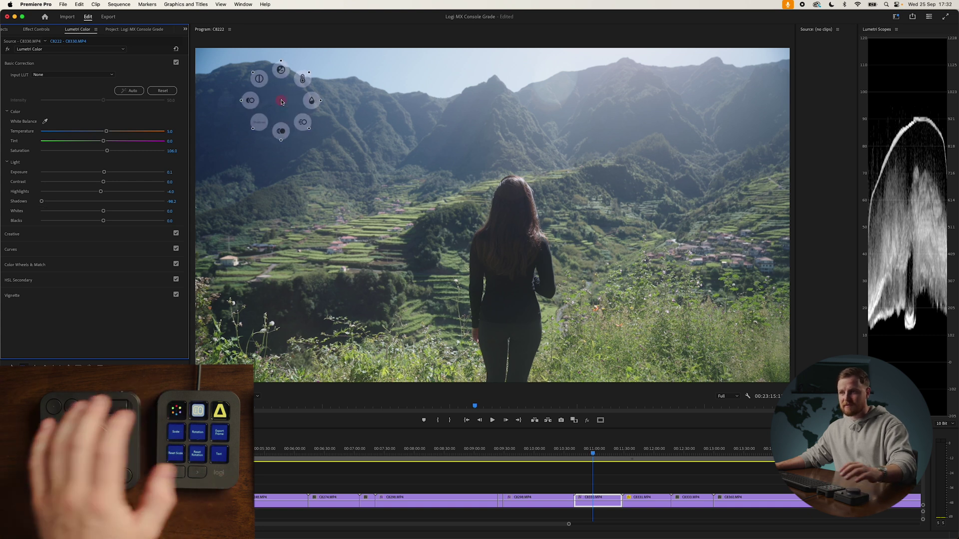
scroll(263, 123, down, 8)
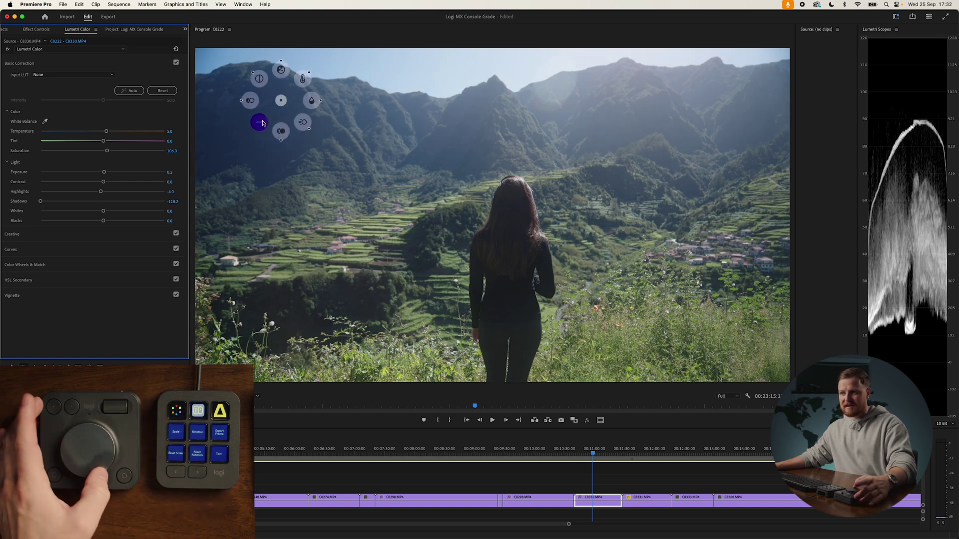
scroll(263, 123, up, 1)
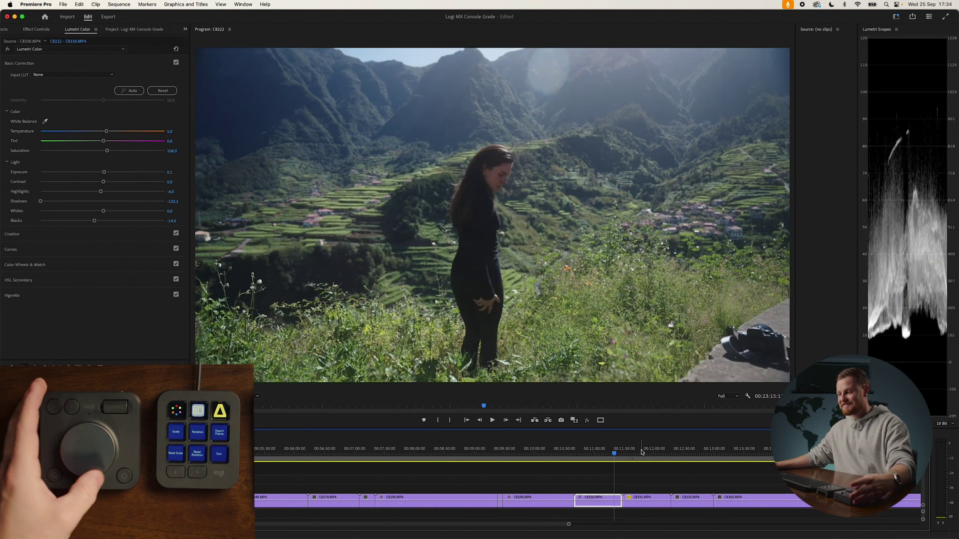
- Advance to the clip of the woman by the sea and keep the brighter log conversion look after trying the darker one
key(shift+Right)
key(shift+Right)
key(shift+Right)
key(shift+Right)
key(shift+Right)
key(shift+Right)
key(shift+Right)
key(shift+Right)
key(shift+Right)
key(shift+Right)
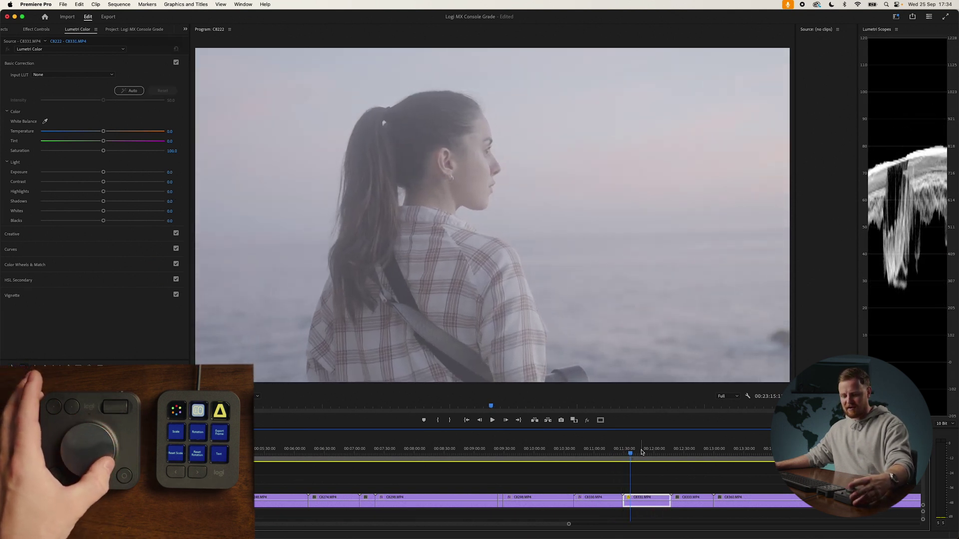
key(ctrl+shift+l)
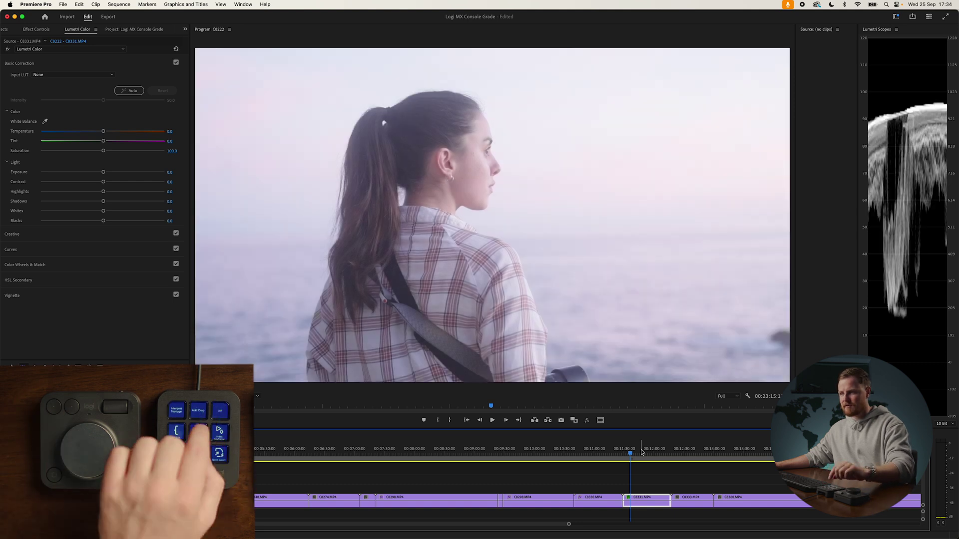
key(ctrl+shift+l)
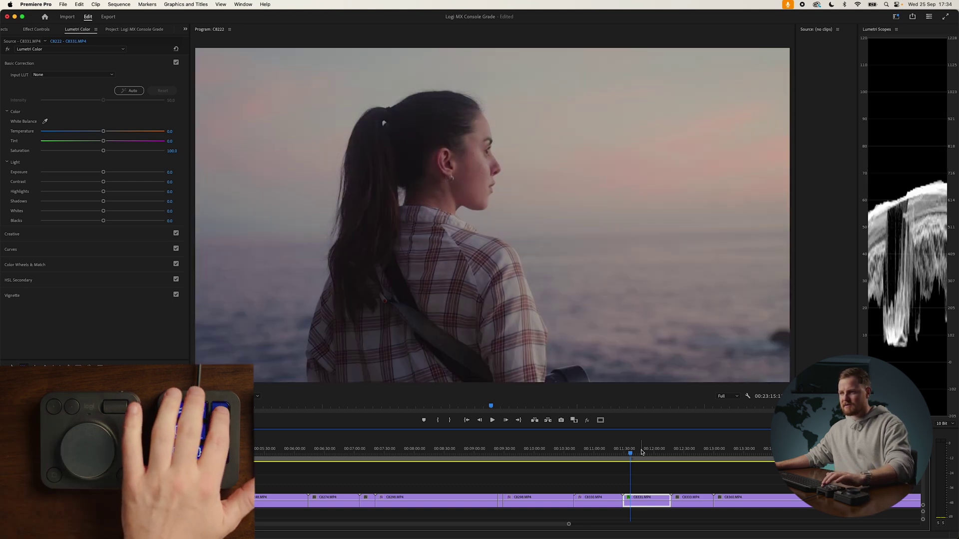
key(super+z)
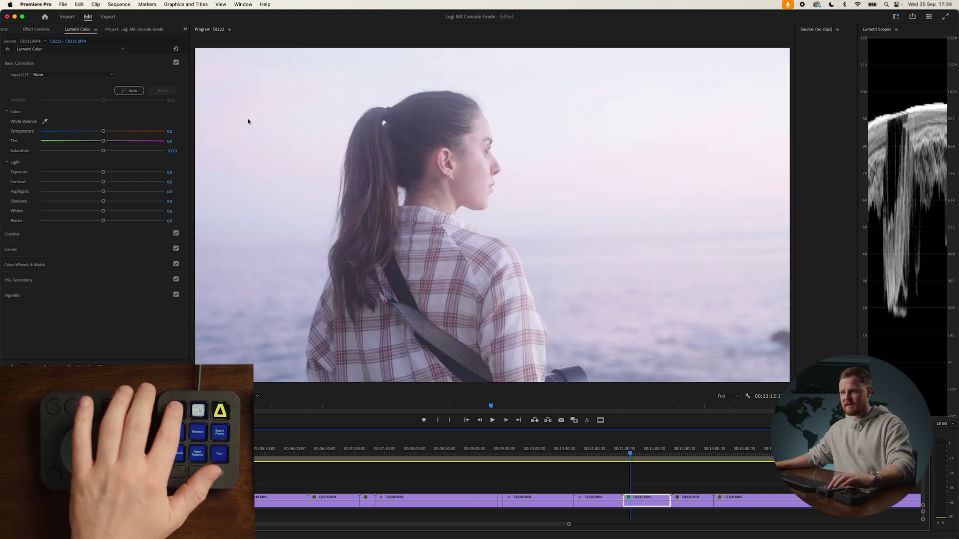
- Lower the sea clip's Exposure to about -0.6 and turn on the side-by-side Comparison View
middle_click(299, 132)
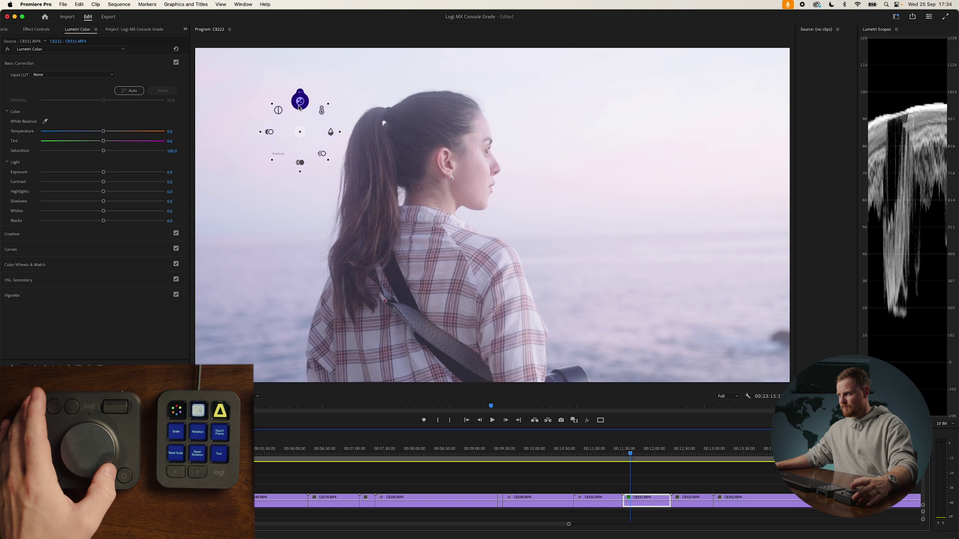
scroll(298, 107, down, 6)
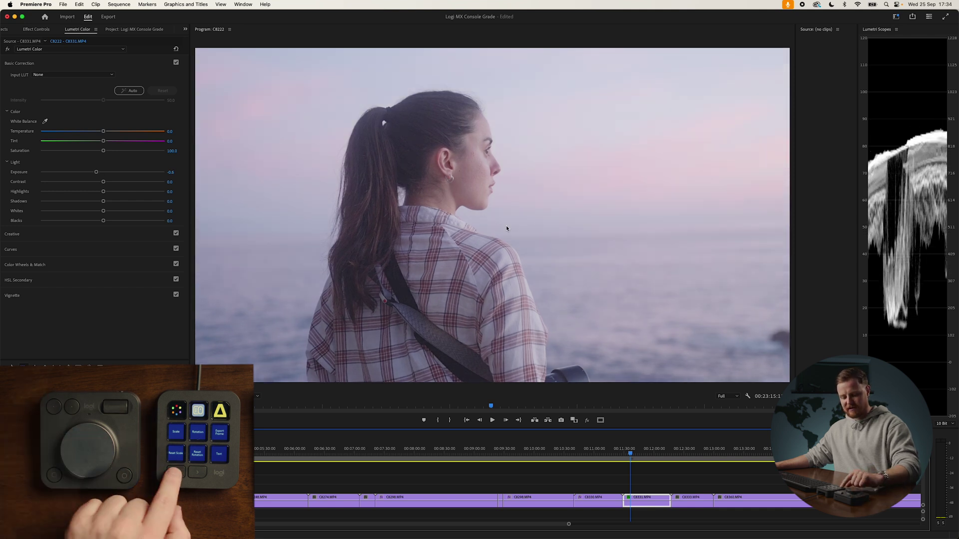
key(shift+c)
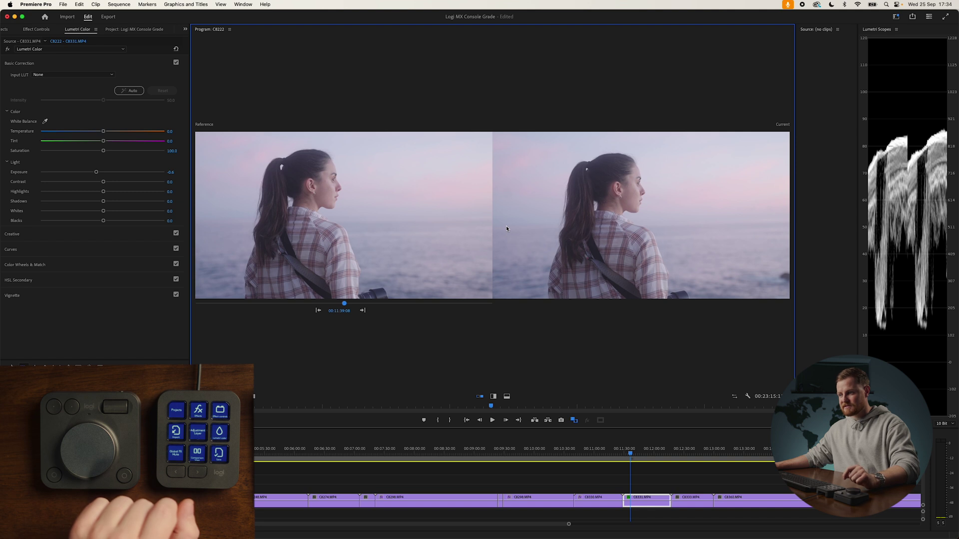
- Split off a short segment at the start of the sea clip and give it the darker look with Exposure at 0
click(628, 505)
click(625, 453)
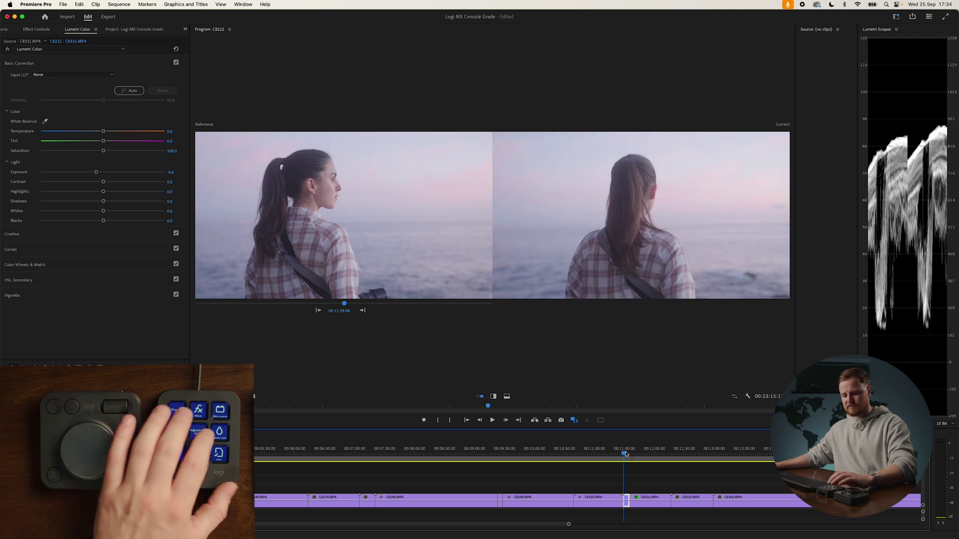
key(shift+5)
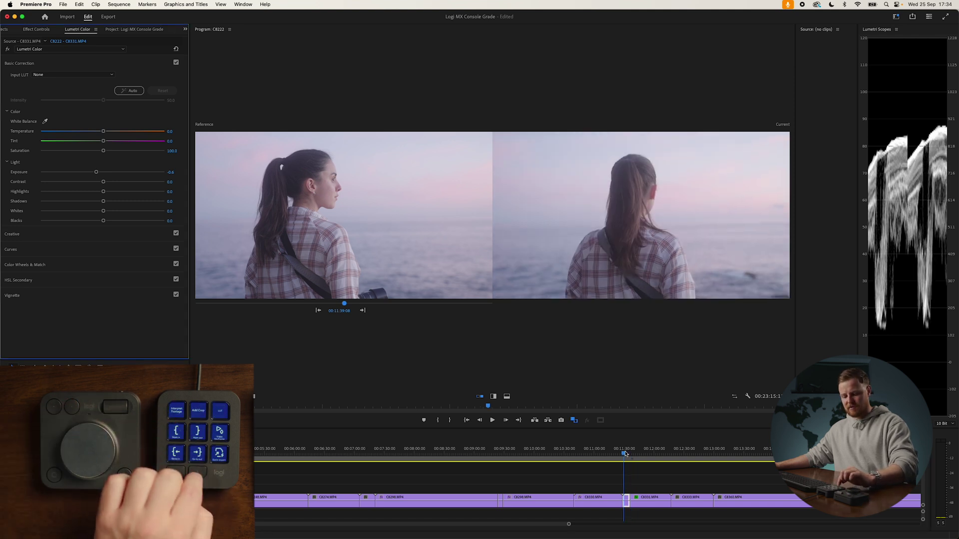
click(171, 172)
text(0)
click(646, 478)
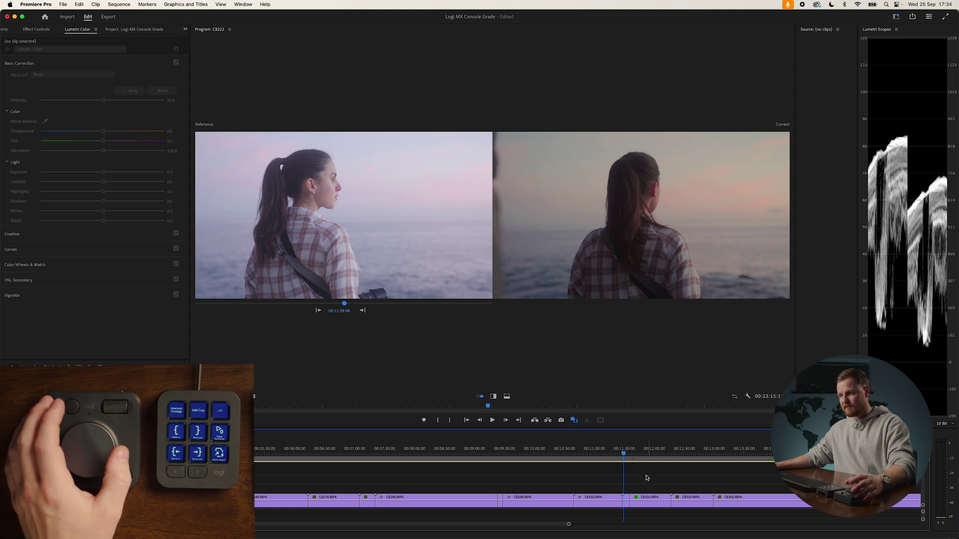
- Use a frame of the short darker segment, at about 00:11:35:08, as the reference frame of the comparison
drag(628, 454, 626, 454)
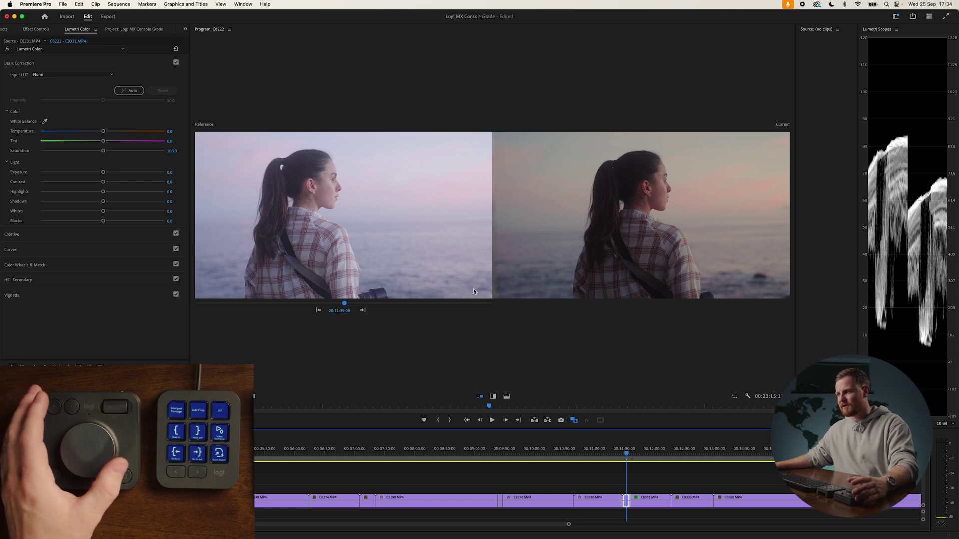
drag(343, 311, 294, 312)
click(627, 453)
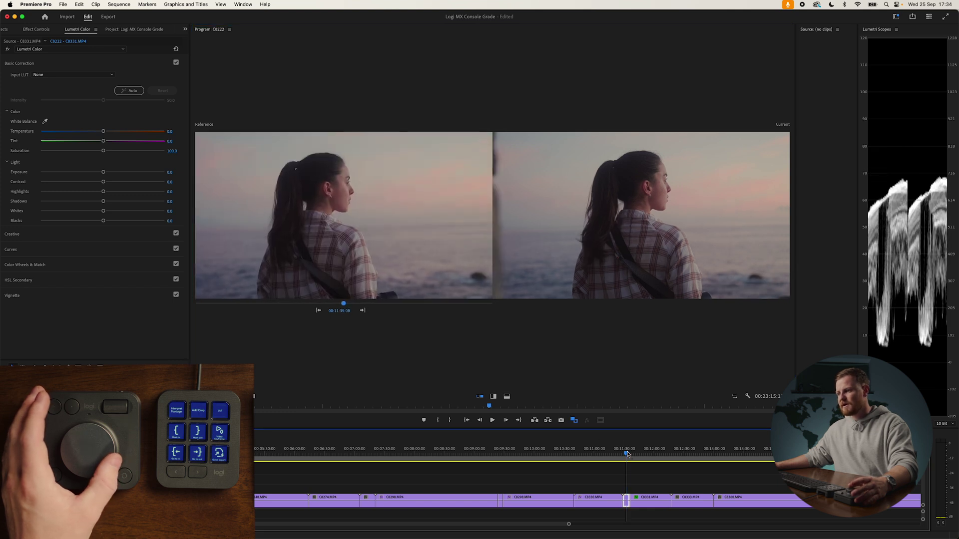
- Advance the playhead into the longer, brighter sea segment to compare its grade with the darker reference frame
key(shift+Right)
key(shift+Right)
key(shift+Right)
key(shift+Right)
key(shift+Right)
key(shift+Right)
key(shift+Right)
key(shift+Right)
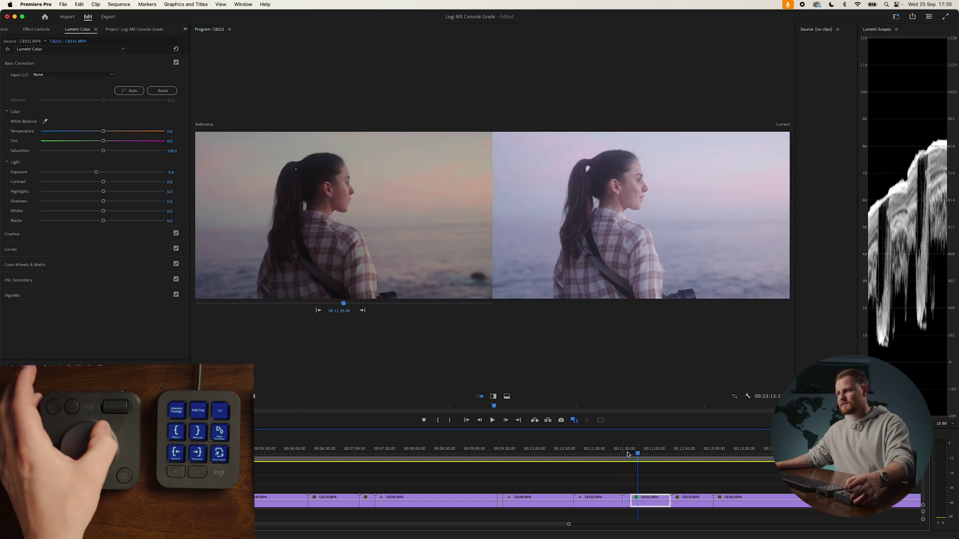
key(shift+Right)
key(shift+Right)
key(shift+Right)
key(shift+Right)
key(shift+Right)
key(shift+Right)
key(shift+Right)
key(shift+Right)
key(shift+Right)
key(shift+Right)
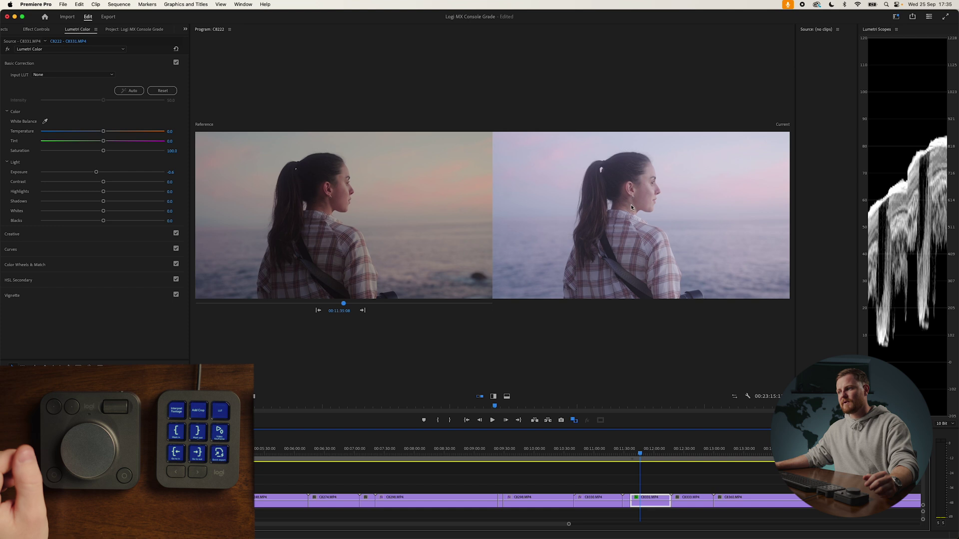
- Lower the brighter sea segment's Shadows to about -58 and its Exposure to about -0.8
middle_click(709, 198)
click(687, 220)
scroll(693, 220, down, 5)
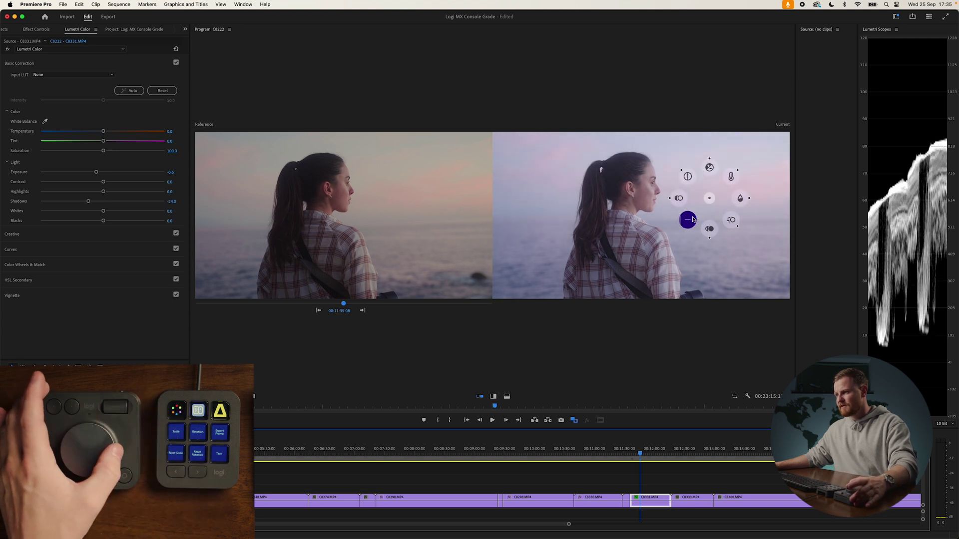
scroll(693, 220, down, 2)
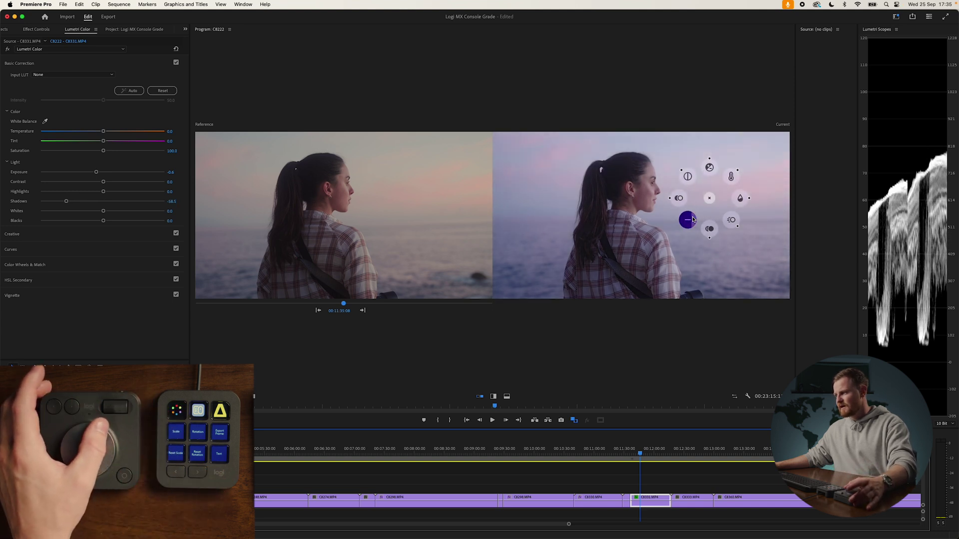
click(710, 170)
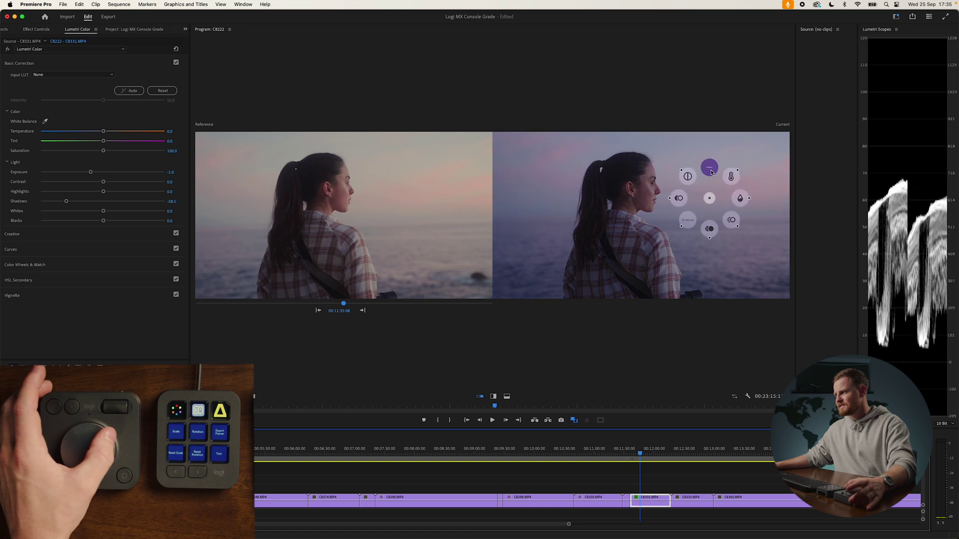
scroll(712, 172, down, 4)
scroll(711, 172, up, 2)
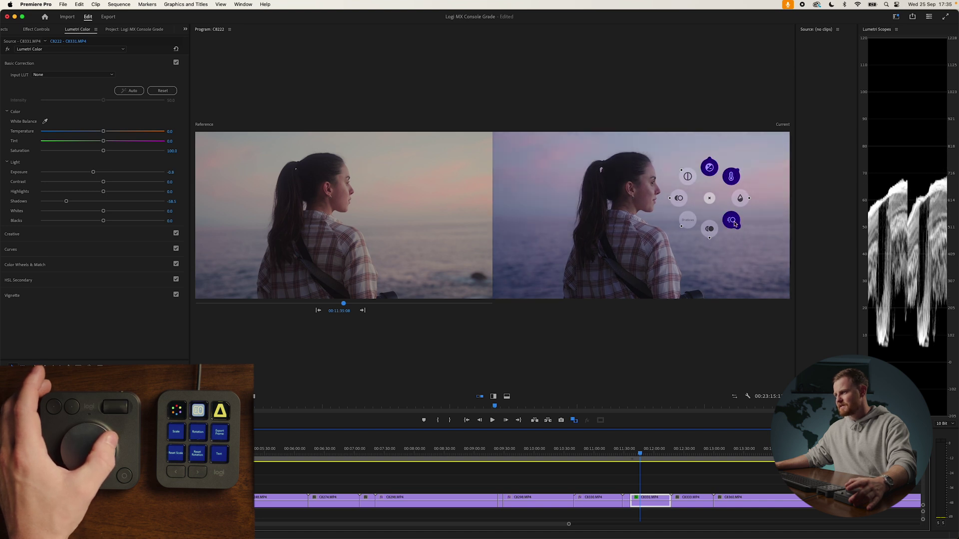
- Raise the sea segment's Highlights to about 30 and lower its Exposure to -1.0
scroll(731, 220, up, 3)
scroll(732, 221, up, 9)
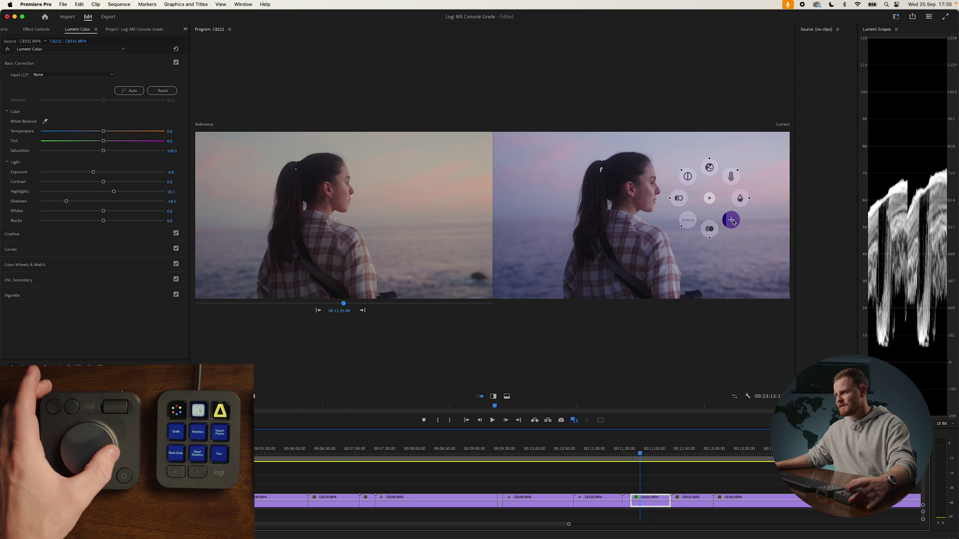
scroll(732, 220, up, 1)
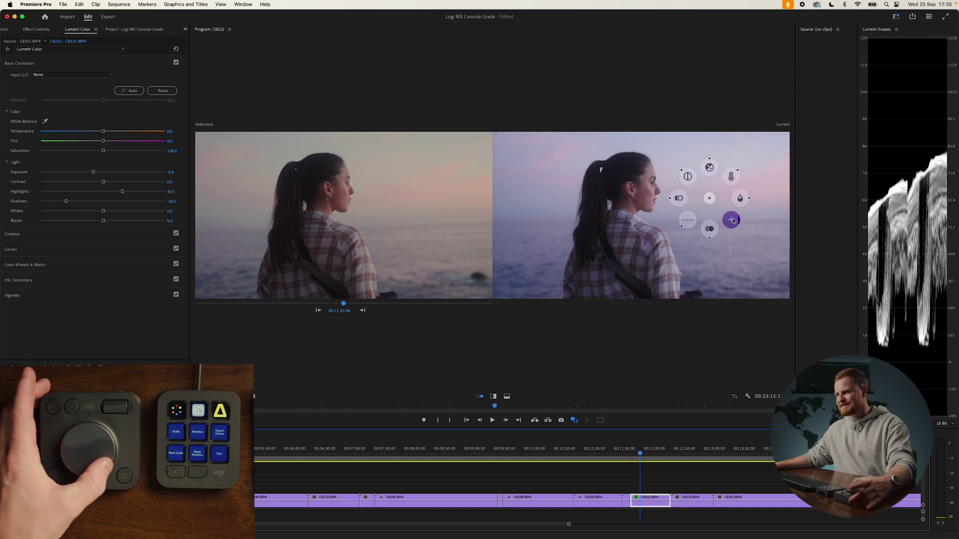
scroll(710, 168, down, 2)
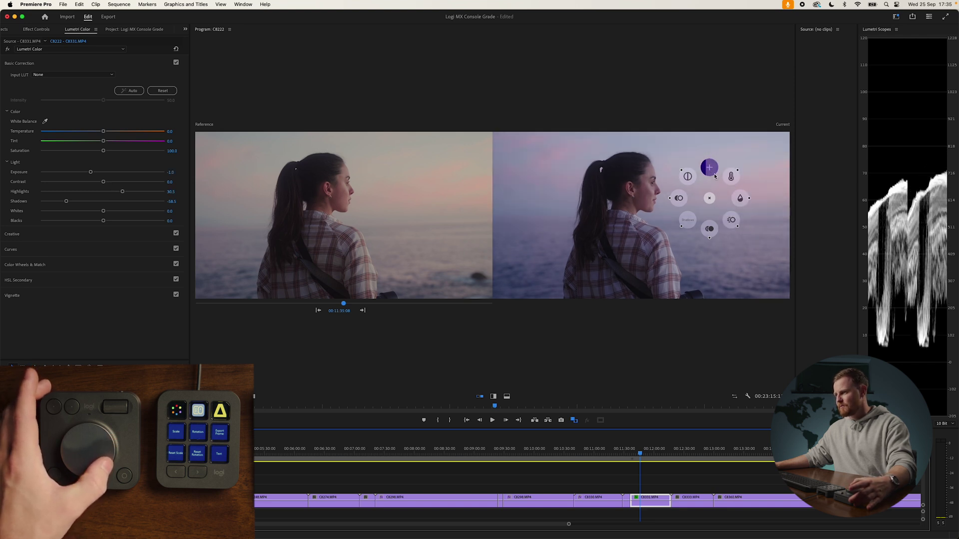
scroll(732, 176, up, 2)
- Set the sea segment's Temperature to about 14.6, Tint to about -2.3, Saturation to about 110 and Shadows to about -62
scroll(728, 181, up, 10)
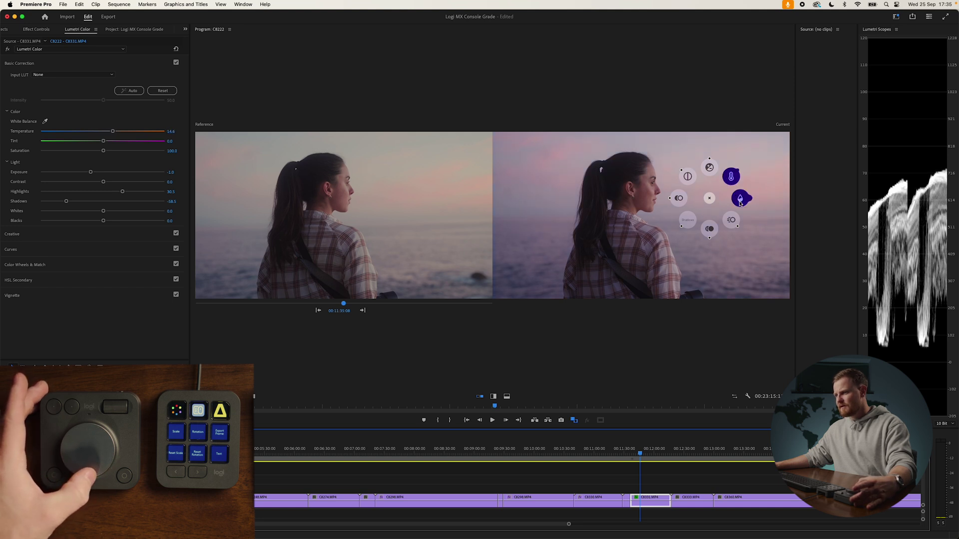
scroll(740, 202, up, 5)
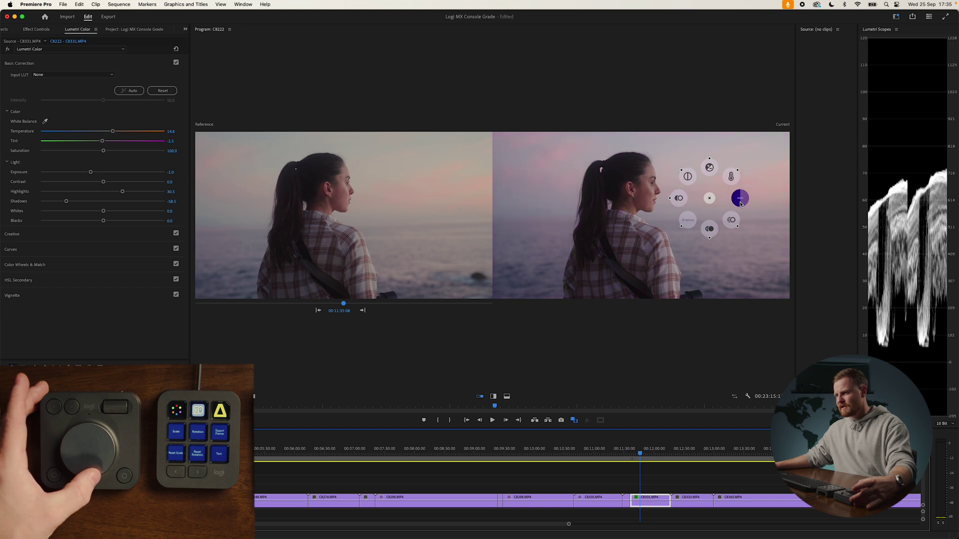
scroll(687, 222, down, 3)
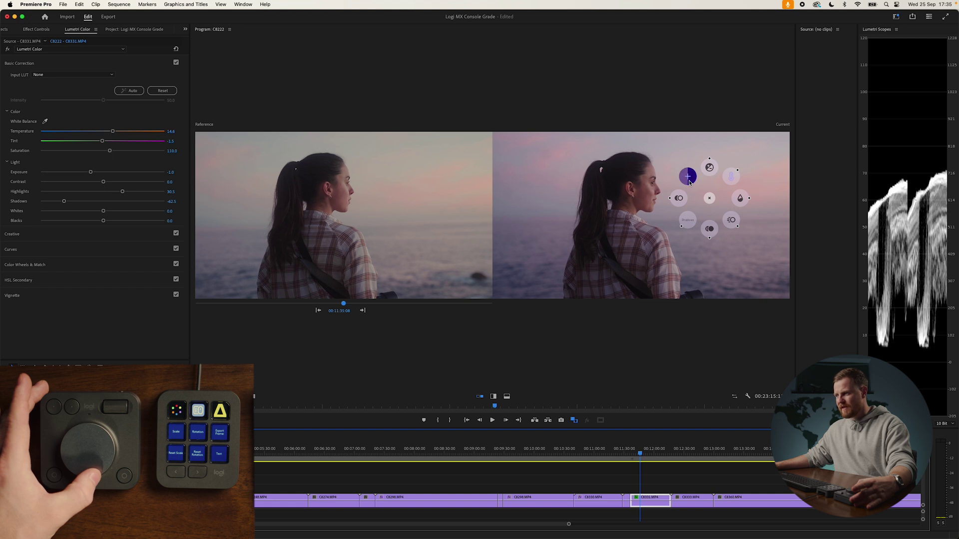
click(709, 198)
- Add three points around the blues on the Hue vs Hue curve and raise the middle one slightly
click(7, 111)
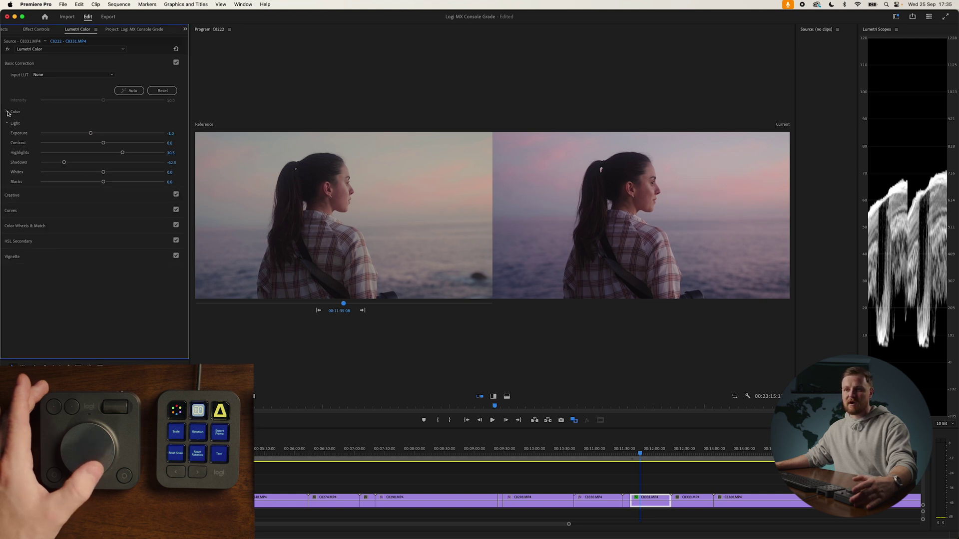
click(7, 123)
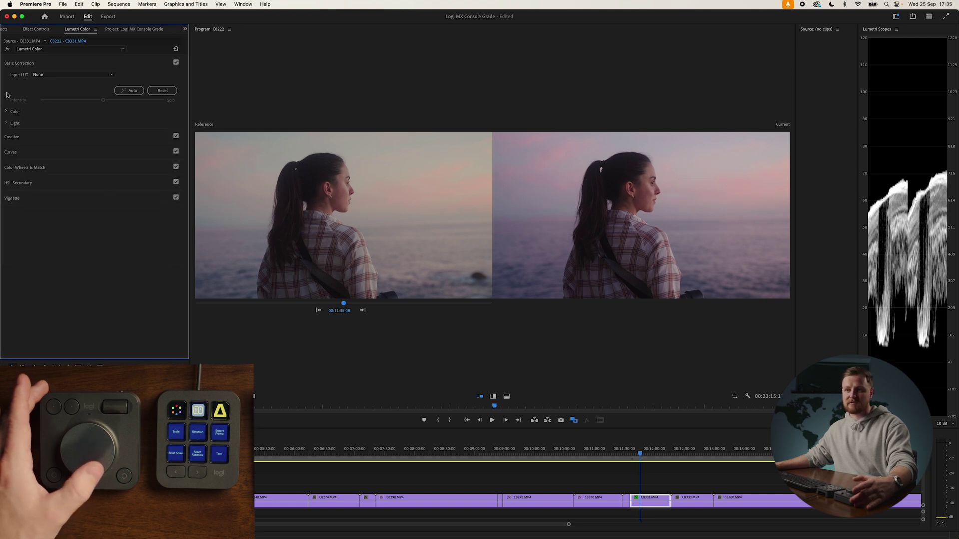
click(15, 155)
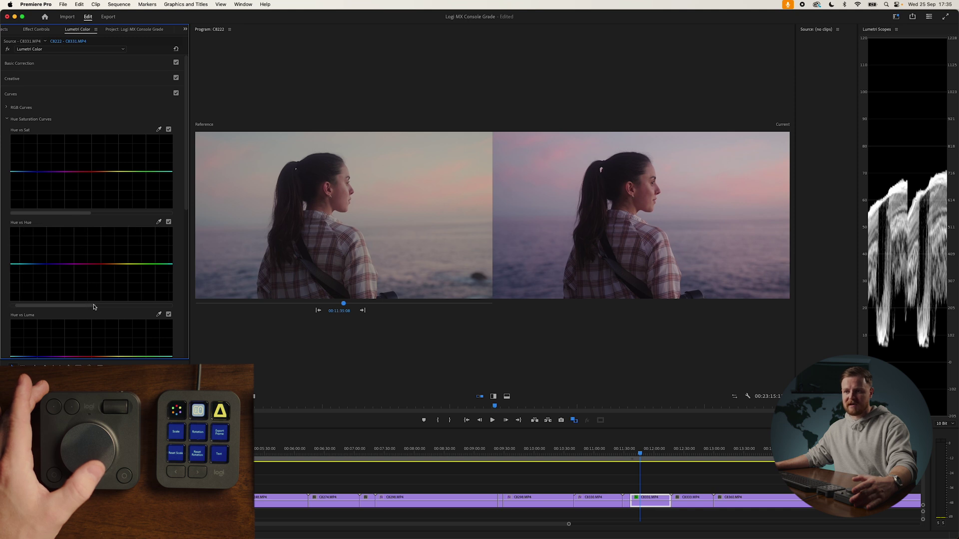
drag(94, 307, 107, 306)
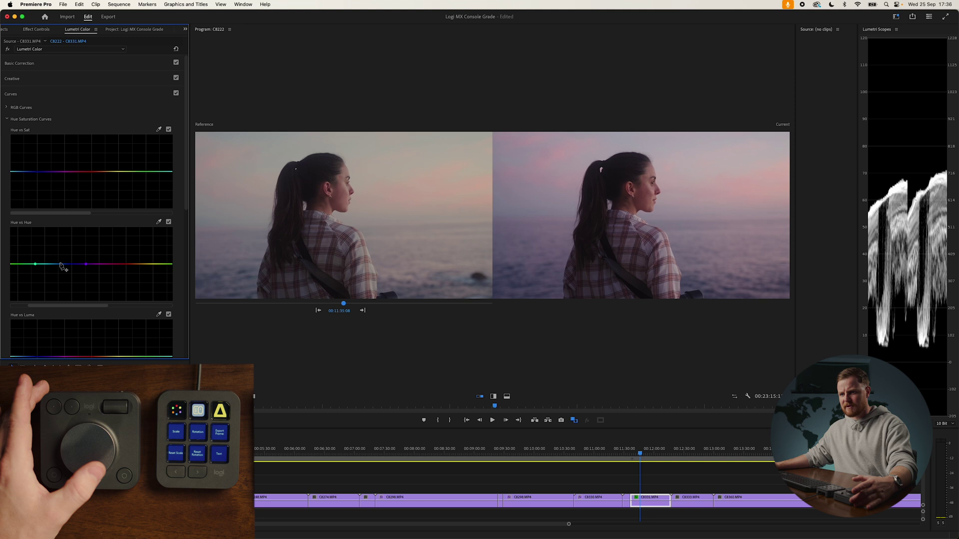
click(61, 264)
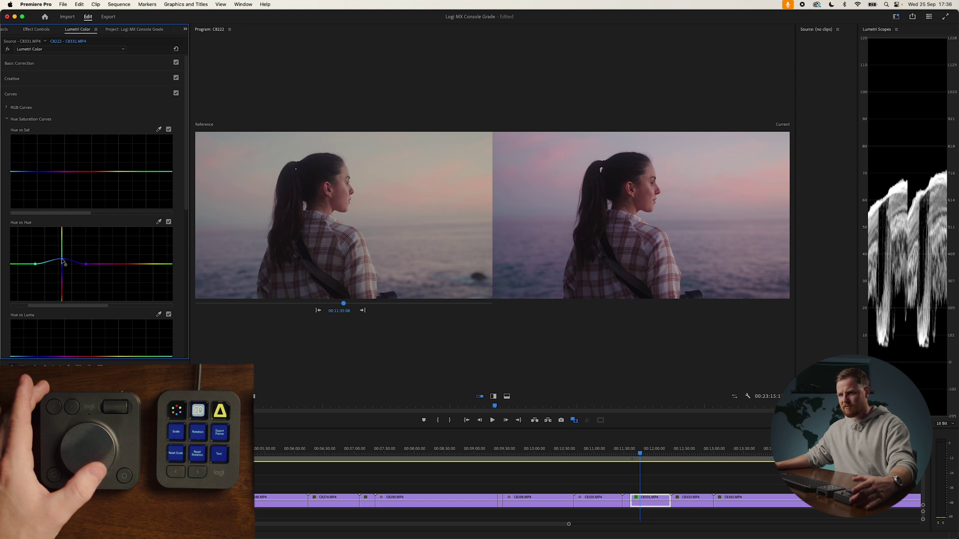
- Shift the sea segment's Highlight Tint toward a warm yellow-orange
click(9, 80)
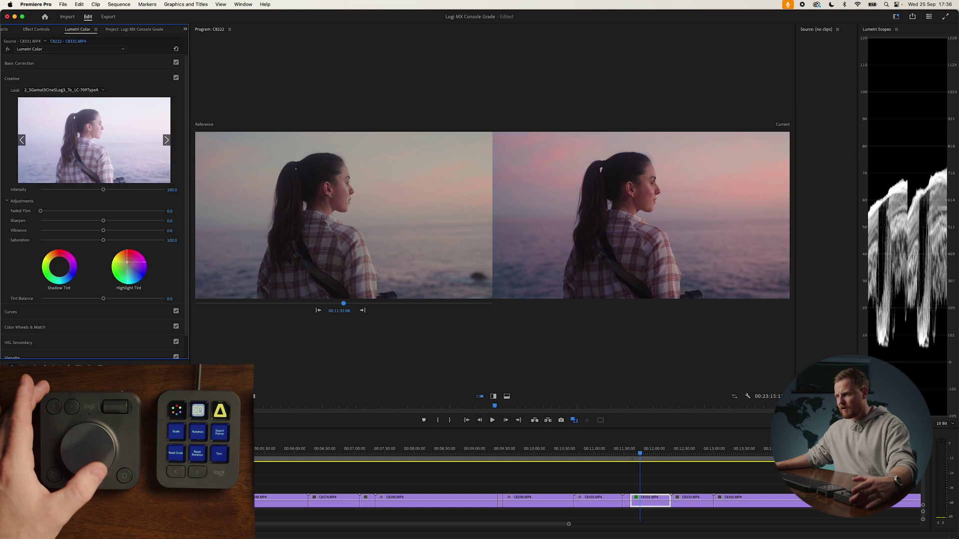
drag(126, 263, 123, 261)
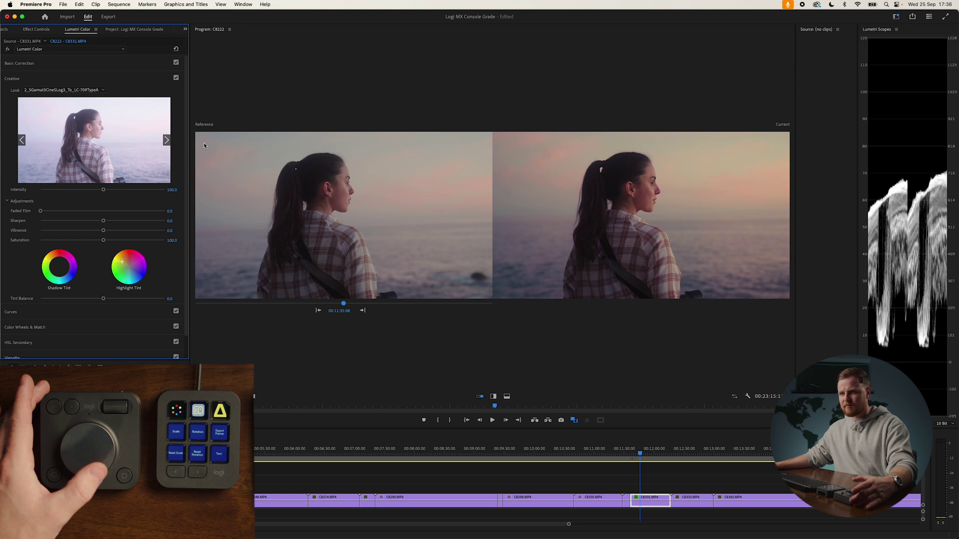
- Reduce the blue lift on the Hue vs Hue curve and add a slightly raised point in the magentas
drag(185, 131, 184, 159)
click(28, 287)
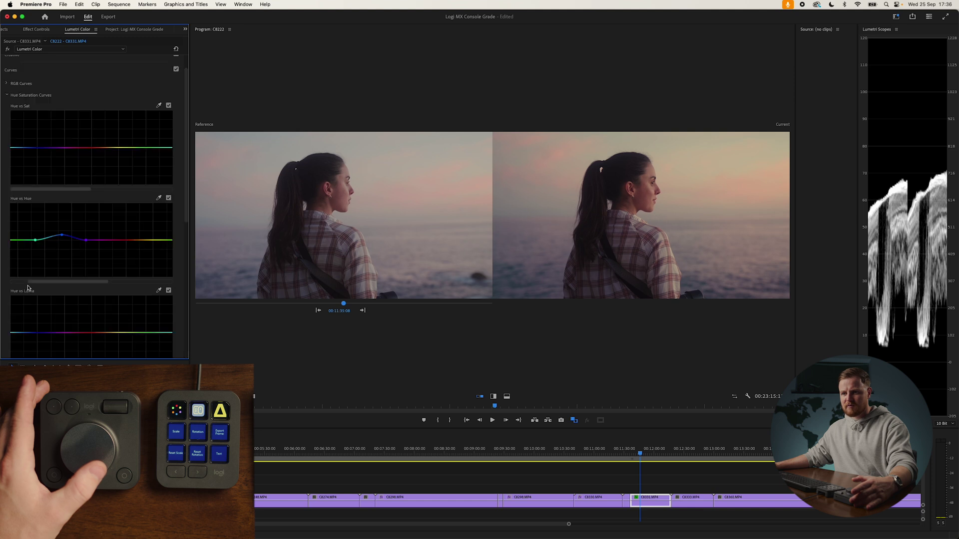
drag(63, 236, 63, 239)
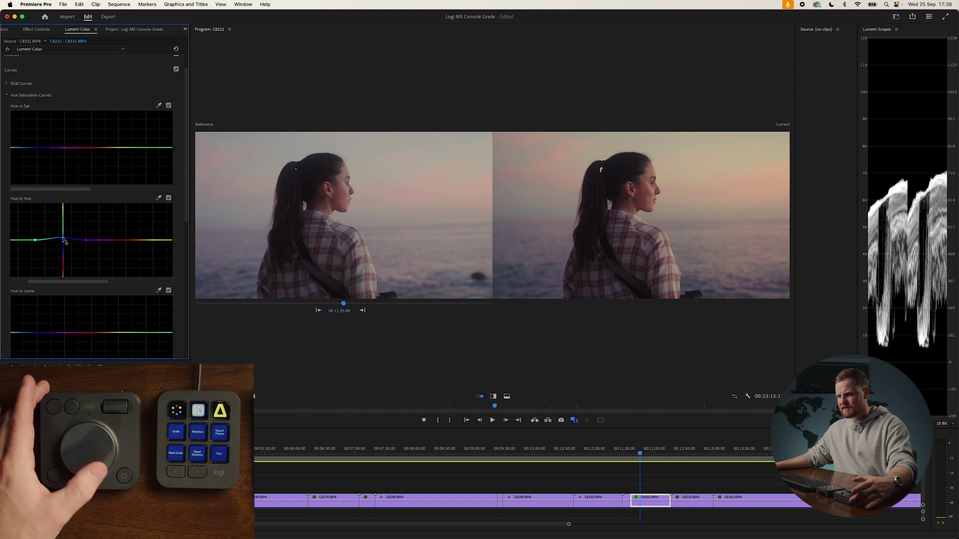
drag(66, 281, 61, 281)
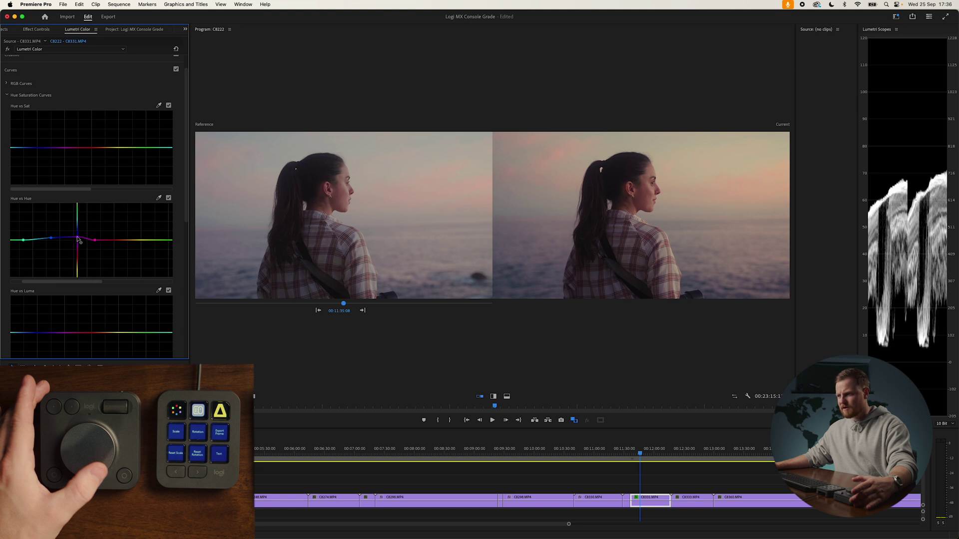
drag(78, 235, 101, 244)
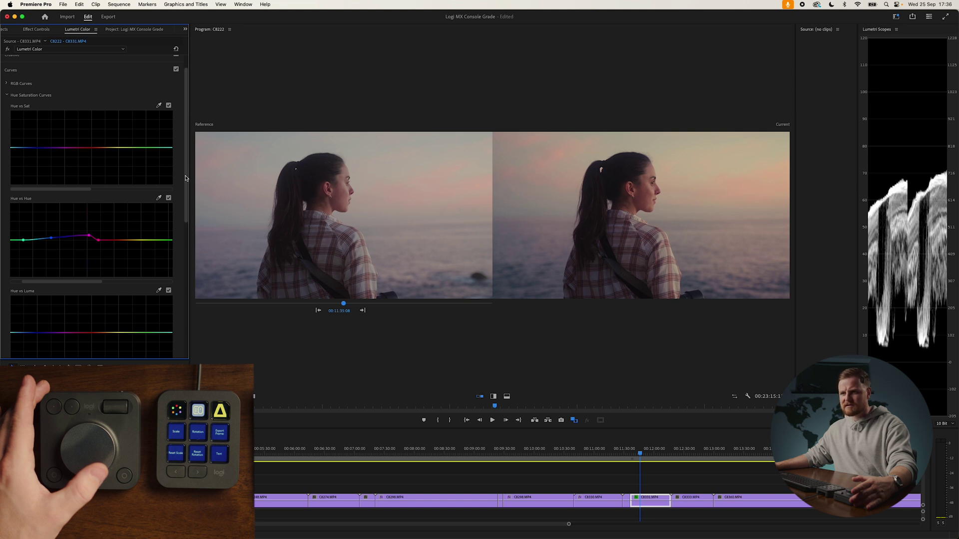
- Fine-tune the Highlight Tint to a weaker warm tone and turn off the Comparison View
scroll(35, 108, up, 2)
click(15, 80)
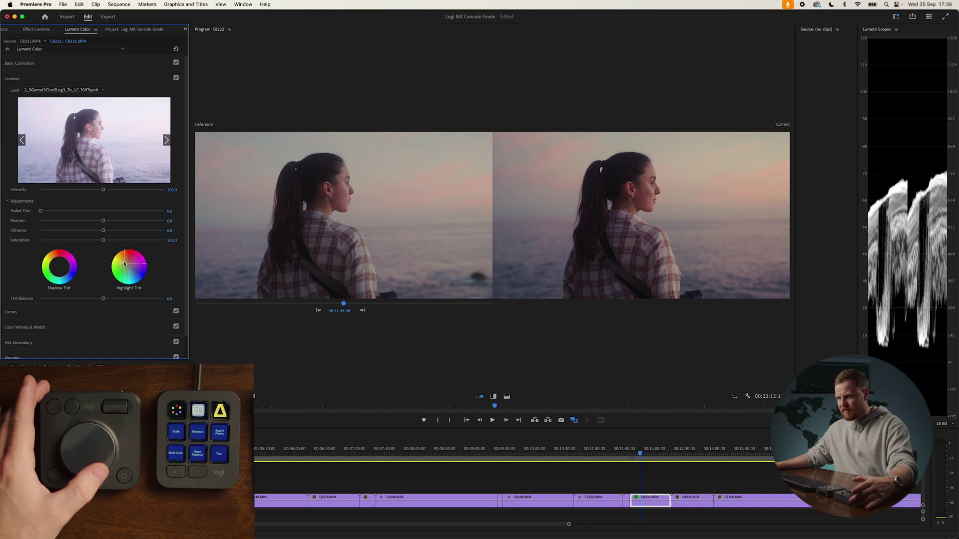
click(641, 453)
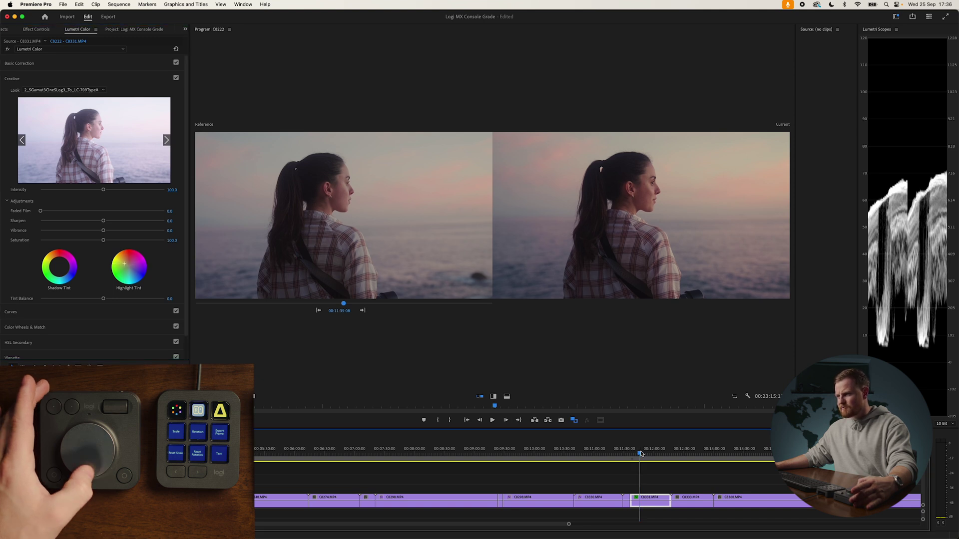
click(643, 333)
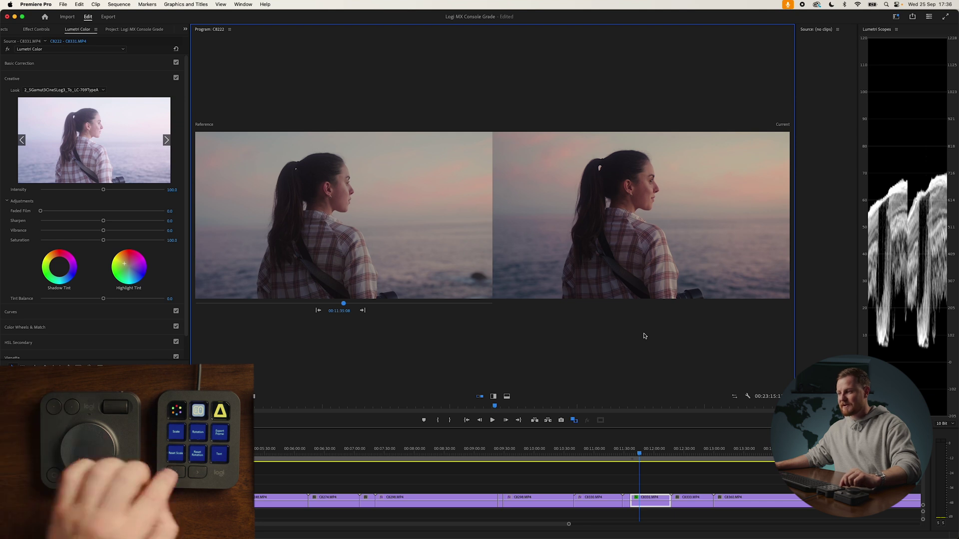
key(shift+c)
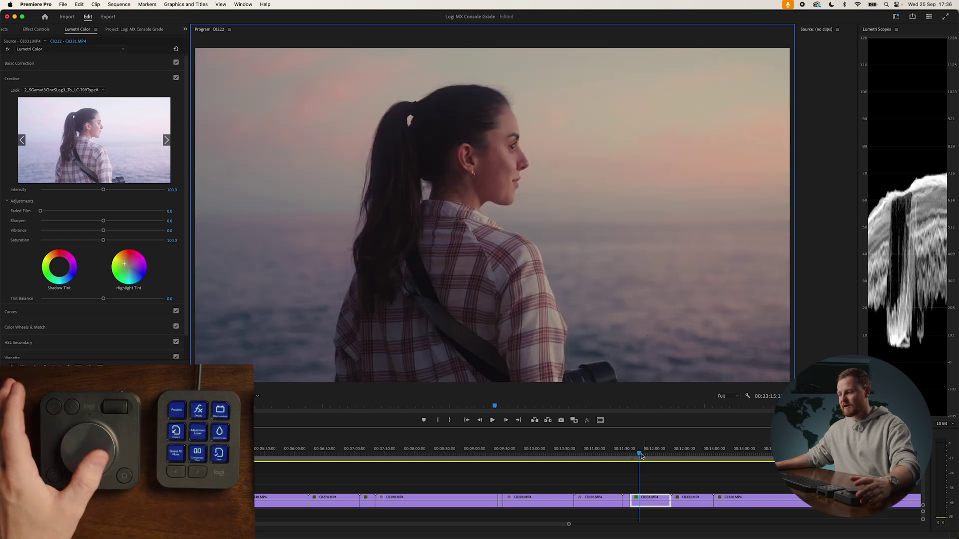
- Step back and forth through the graded sea segment to check the look on the woman's face and the sky
key(shift+Right)
key(shift+Right)
key(shift+Right)
key(shift+Right)
key(shift+Right)
key(shift+Right)
key(shift+Right)
key(shift+Right)
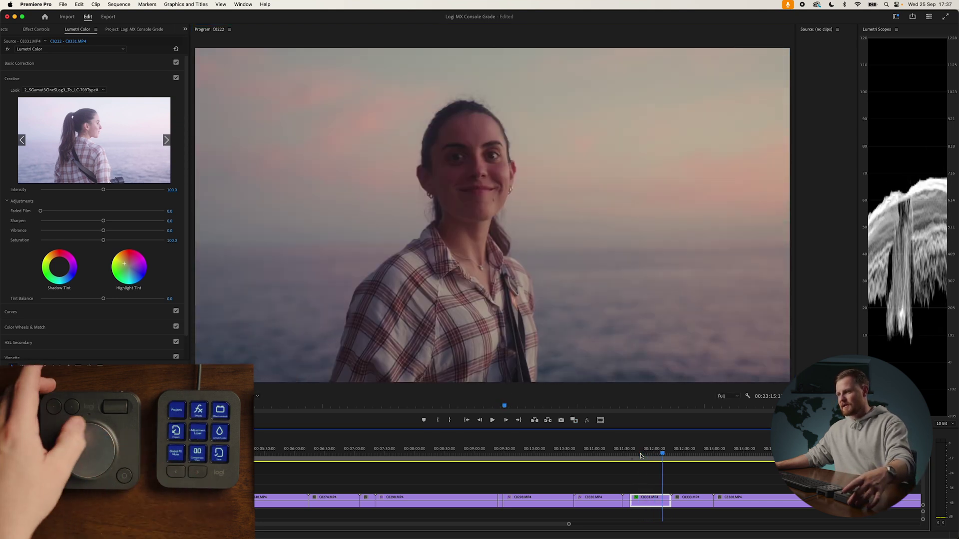
key(shift+Right)
key(shift+Right)
key(shift+Right)
key(shift+Right)
key(shift+Right)
key(shift+Left)
key(shift+Left)
key(shift+Left)
key(shift+Left)
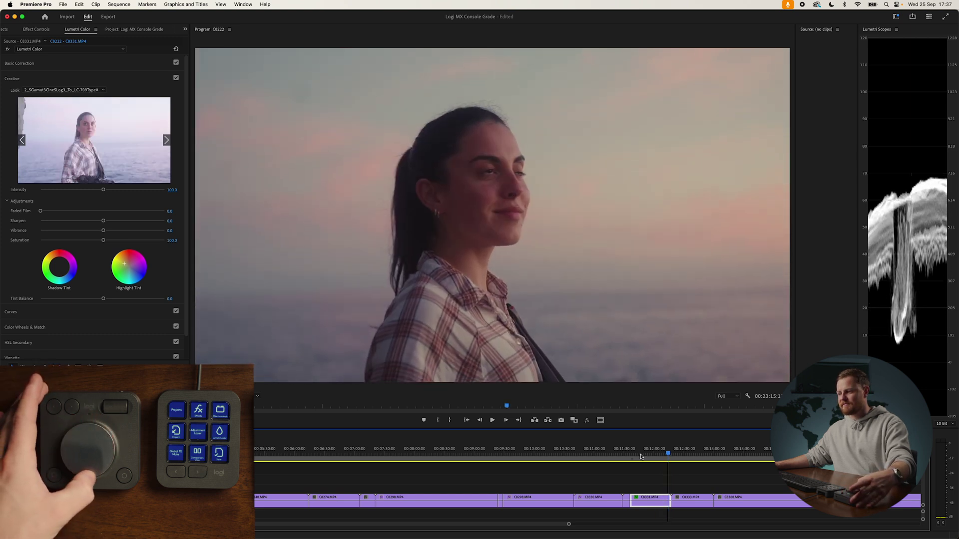
key(shift+Right)
key(shift+Right)
key(shift+Right)
key(shift+Left)
key(shift+Left)
key(shift+Left)
key(shift+Left)
key(shift+Left)
key(shift+Left)
key(shift+Left)
key(shift+Left)
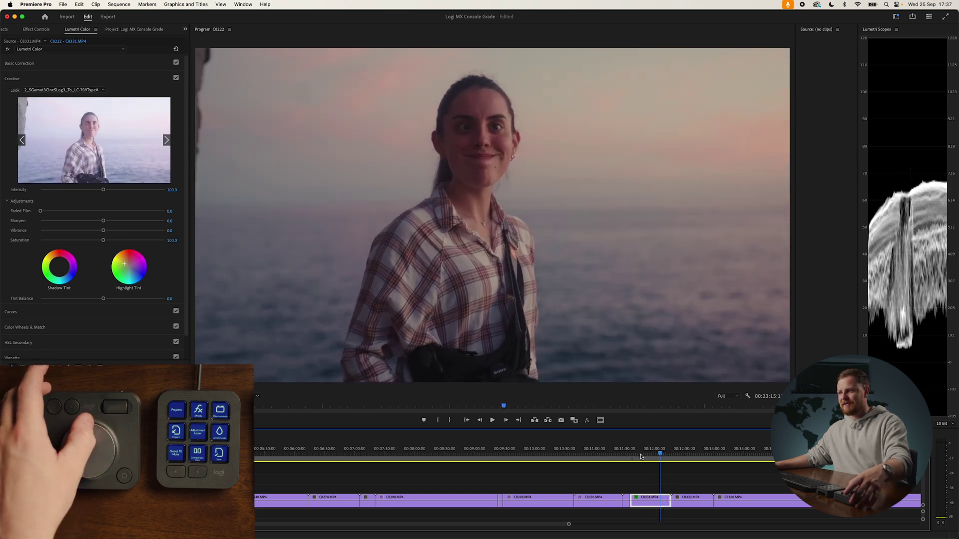
key(shift+Right)
key(shift+Left)
- Step forward through the following ungraded sea clip and into the mountain clip to review the remaining footage
key(shift+Right)
key(shift+Right)
key(shift+Right)
key(shift+Right)
key(shift+Right)
key(shift+Right)
key(shift+Right)
key(shift+Right)
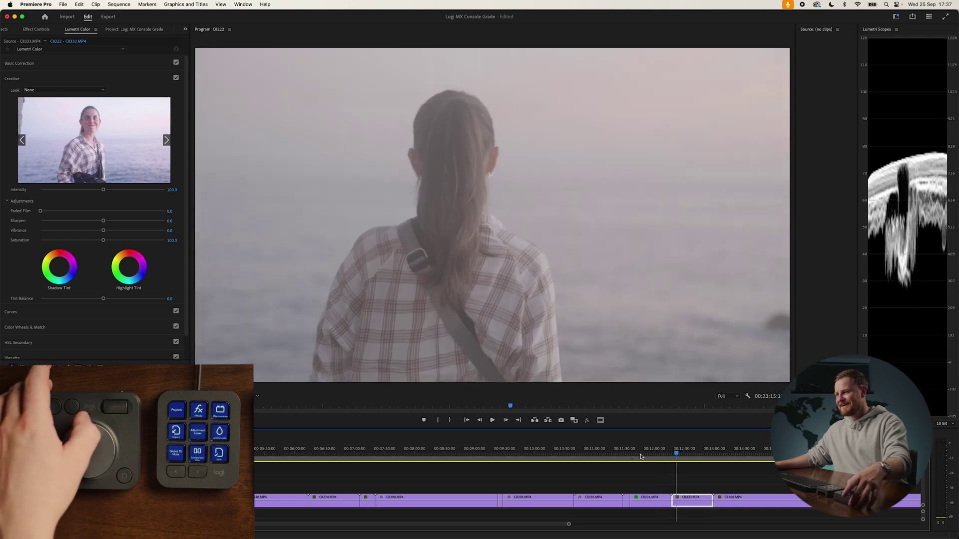
key(shift+Right)
key(shift+Right)
key(shift+Right)
key(shift+Right)
key(shift+Right)
key(shift+Right)
key(shift+Right)
key(shift+Right)
key(shift+Right)
key(shift+Right)
key(shift+Right)
key(shift+Right)
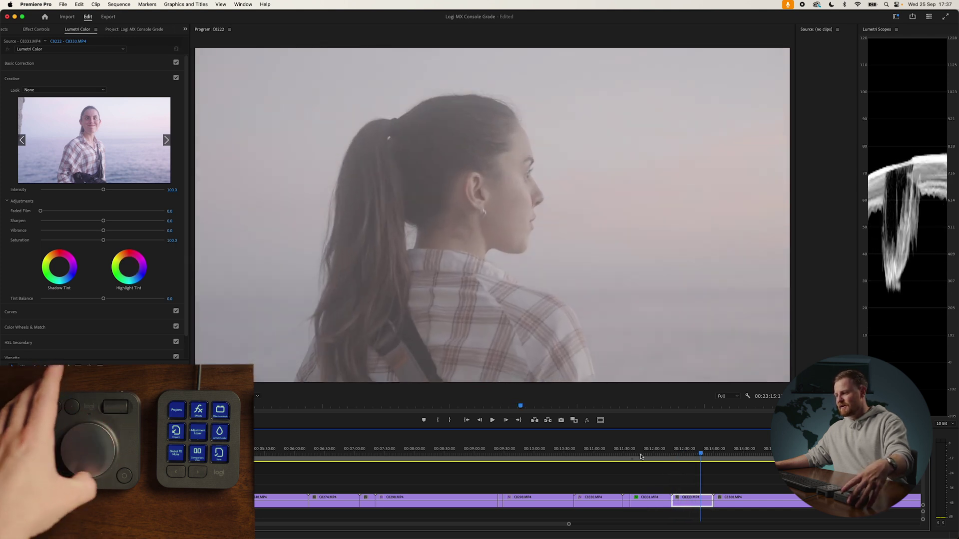
key(shift+Right)
key(shift+Right)
key(shift+Right)
key(shift+Right)
key(shift+Right)
key(shift+Right)
key(shift+Right)
key(shift+Right)
key(shift+Right)
key(shift+Right)
key(shift+Right)
key(shift+Right)
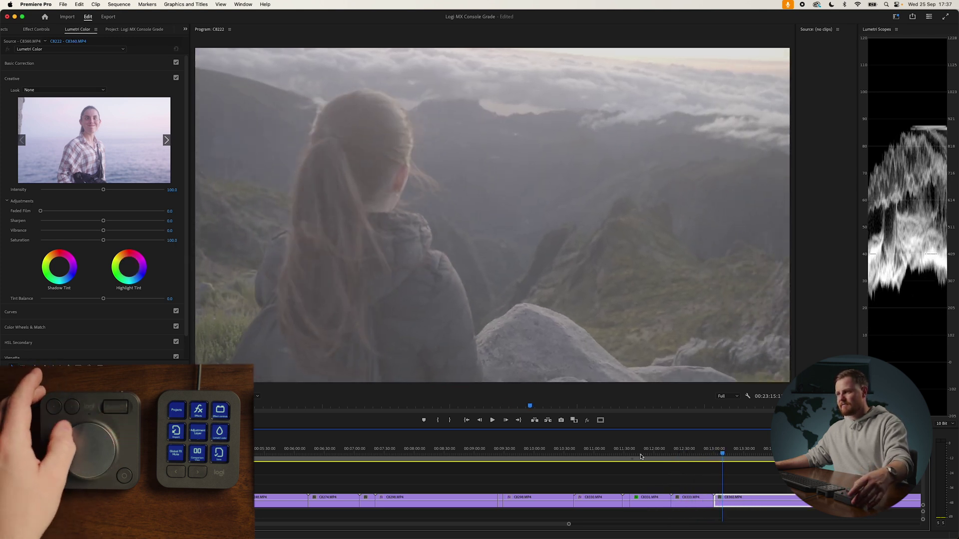
key(shift+Right)
key(shift+Right)
key(shift+Right)
key(shift+Right)
key(shift+Right)
key(shift+Right)
key(shift+Right)
key(shift+Right)
key(shift+Right)
key(shift+Right)
key(shift+Right)
key(shift+Right)
key(shift+Right)
key(shift+Right)
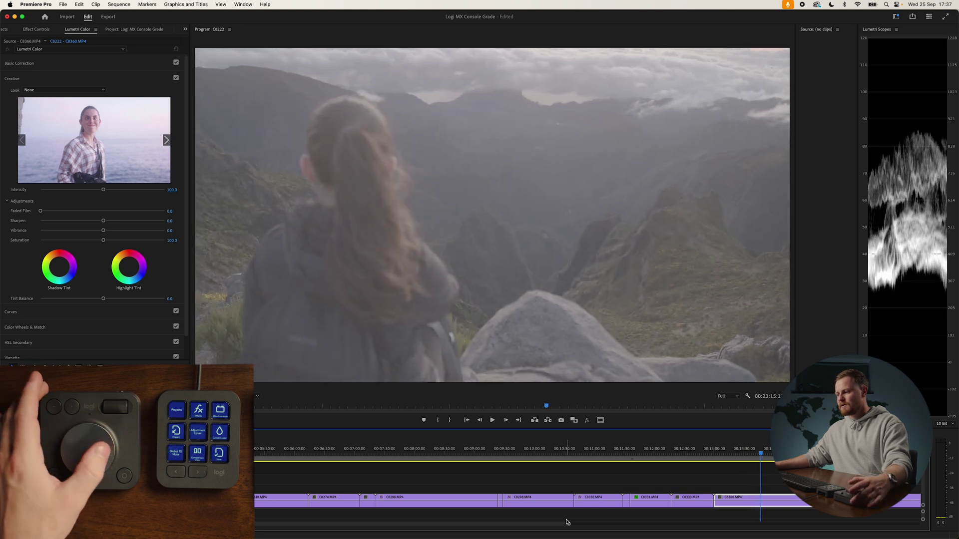
- Move to clip C8455.MP4, showing the woman at the valley railing, and apply the 2_SGamut3CineSLog3_To_LC-709TypeA look
double_click(569, 525)
key(shift+Right)
key(shift+Right)
key(shift+Right)
click(470, 454)
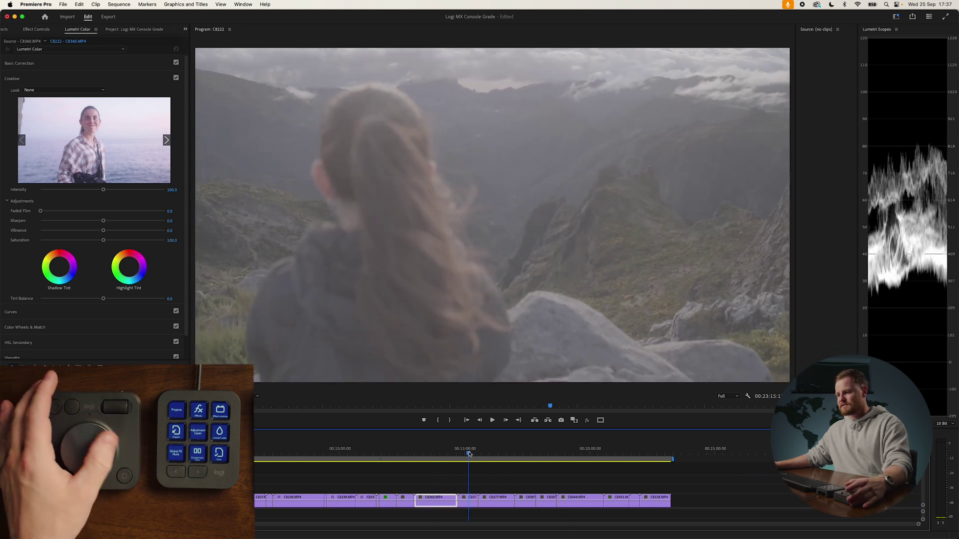
drag(470, 453, 628, 456)
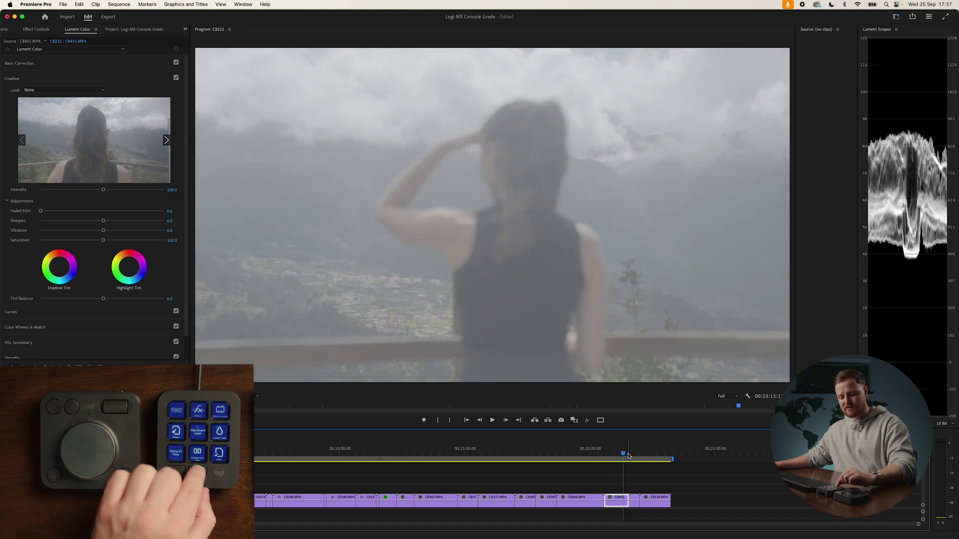
key(F1)
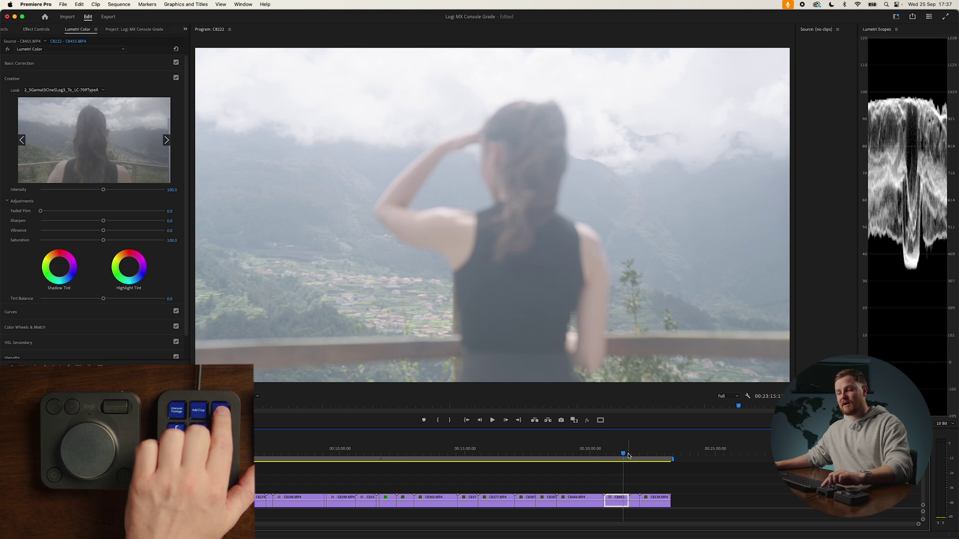
- Lower the shadows and exposure of clip C8455.MP4, the woman at the valley railing, using the Actions Ring
key(F1)
key(ctrl+alt+l)
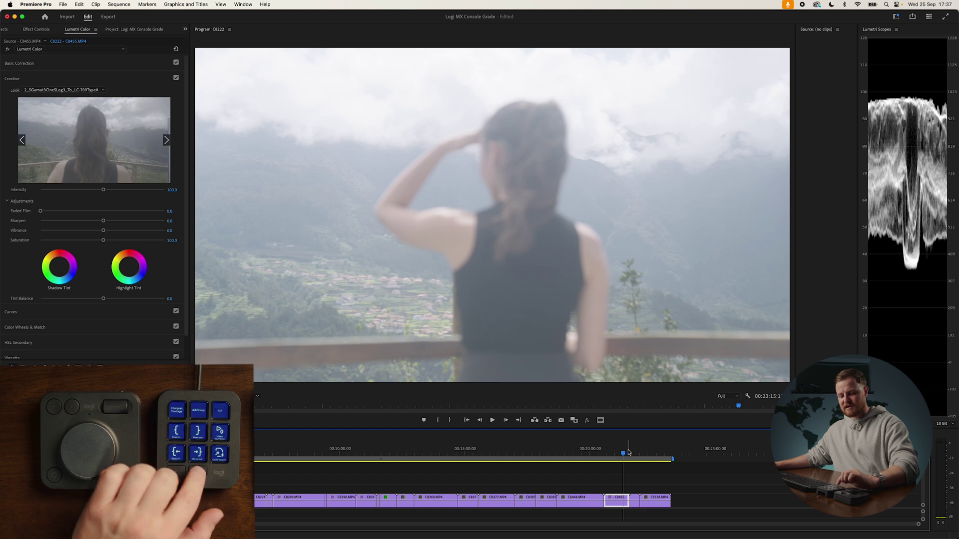
key(F12)
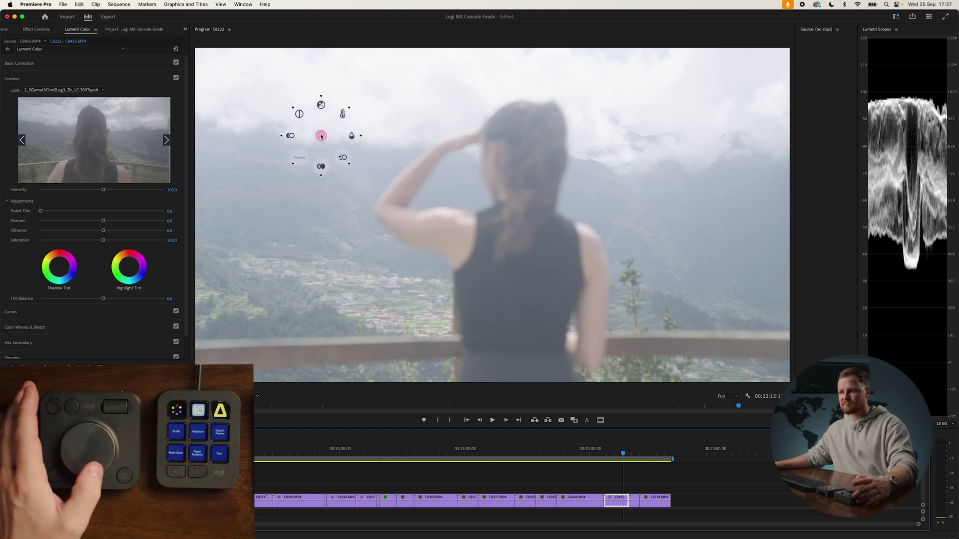
scroll(303, 157, down, 10)
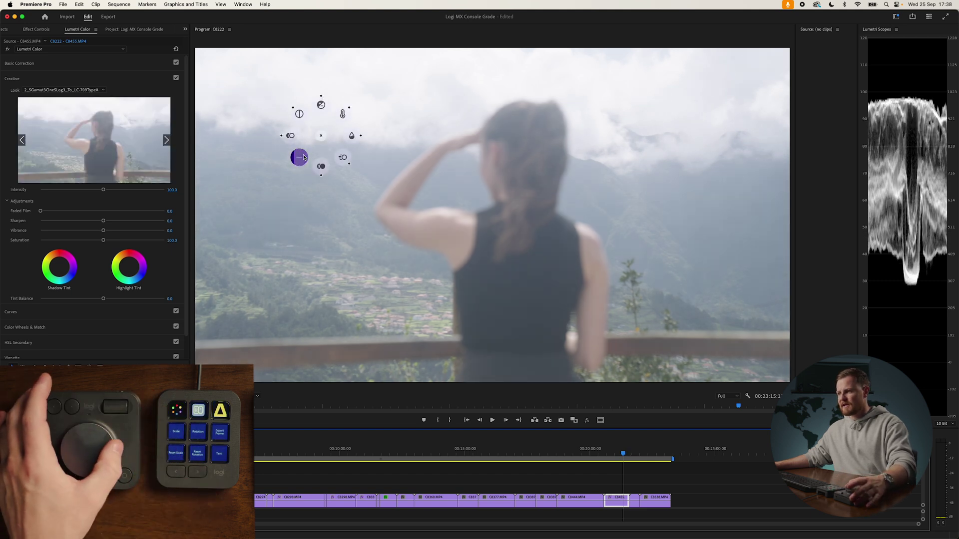
scroll(318, 113, down, 8)
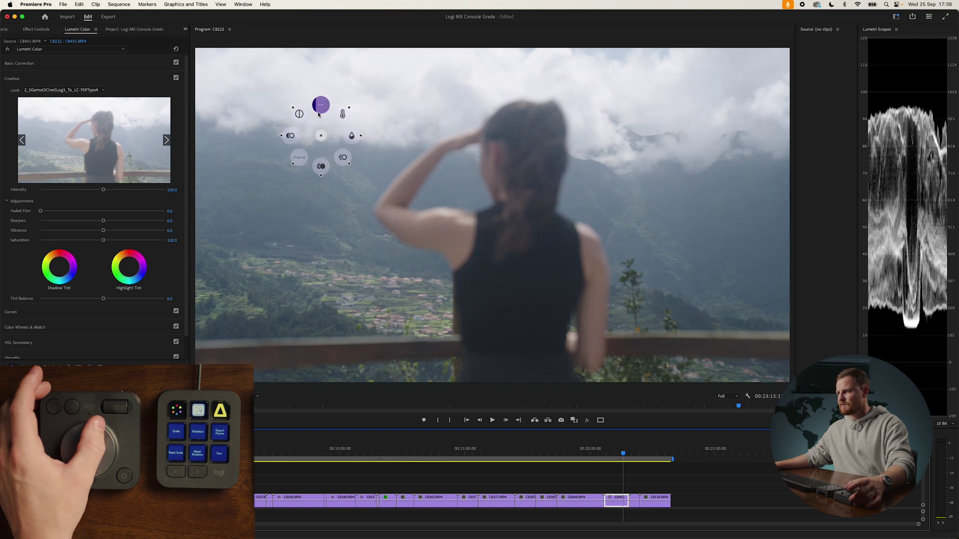
scroll(318, 114, down, 2)
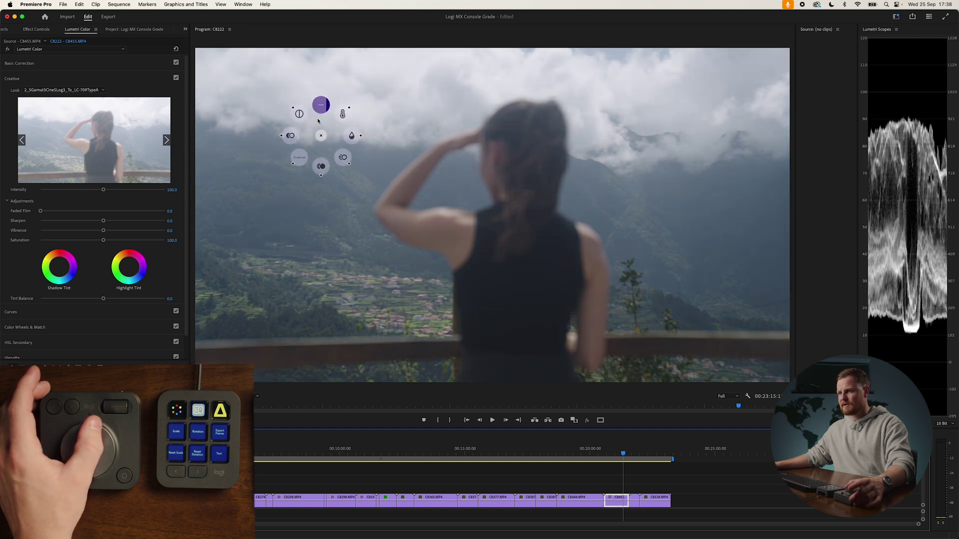
scroll(304, 159, down, 5)
scroll(304, 160, down, 3)
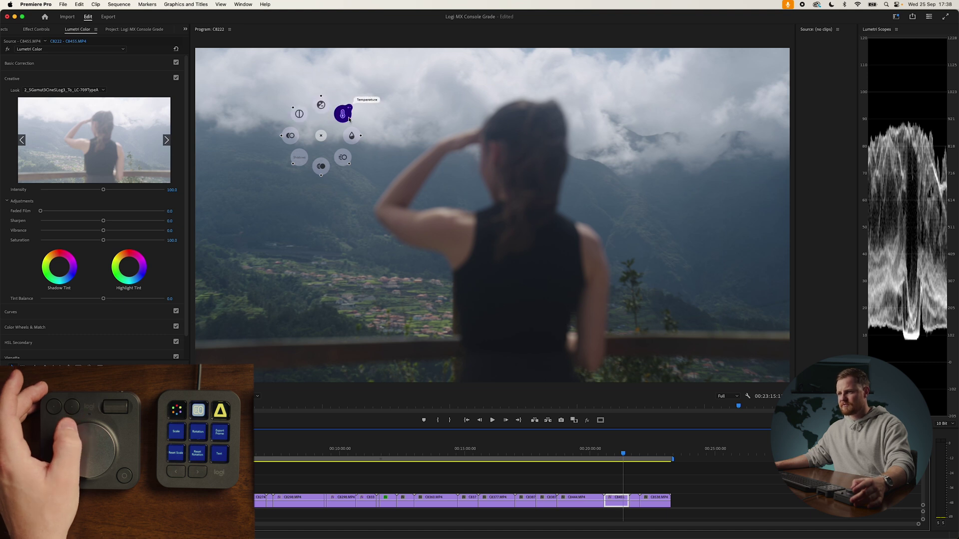
- Warm the temperature of clip C8455.MP4 slightly and fine-tune its saturation and tonal balance
scroll(348, 118, up, 1)
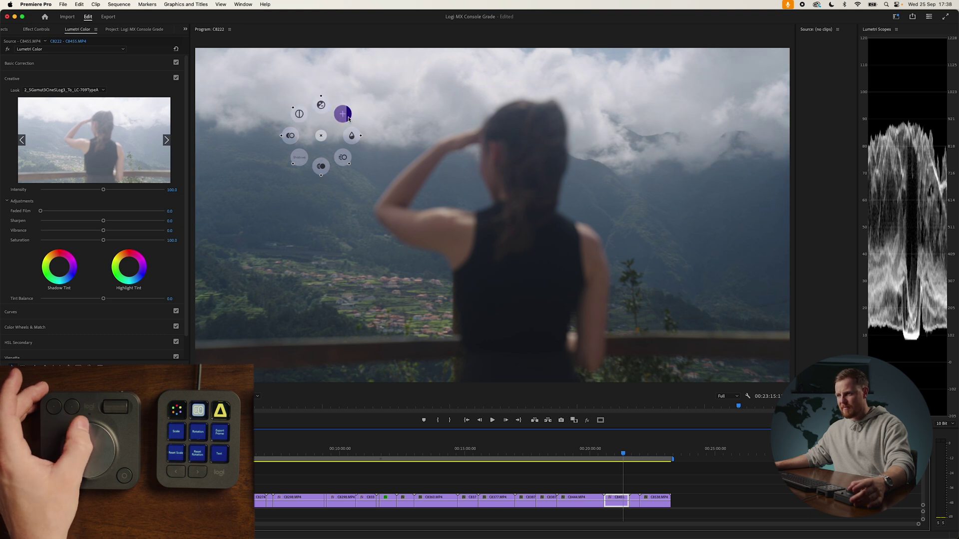
click(306, 118)
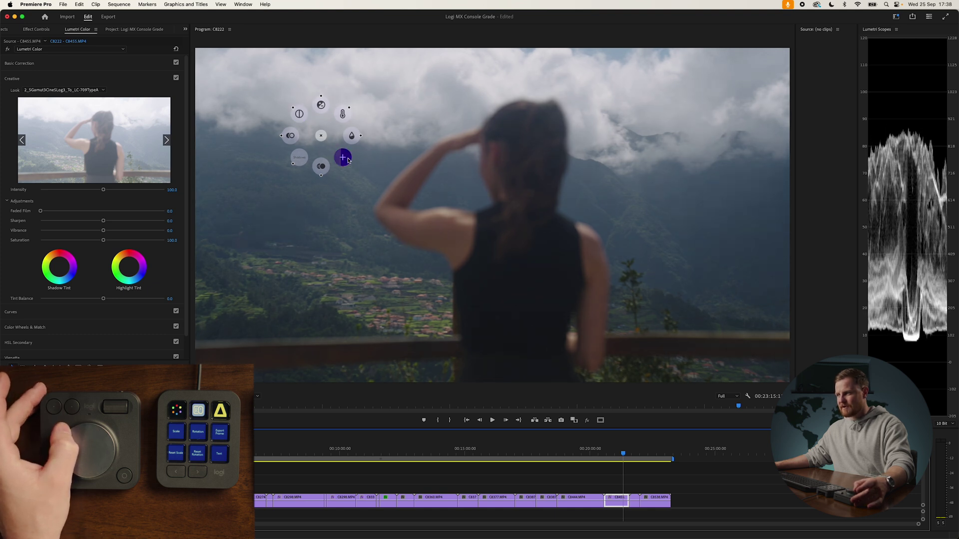
click(317, 169)
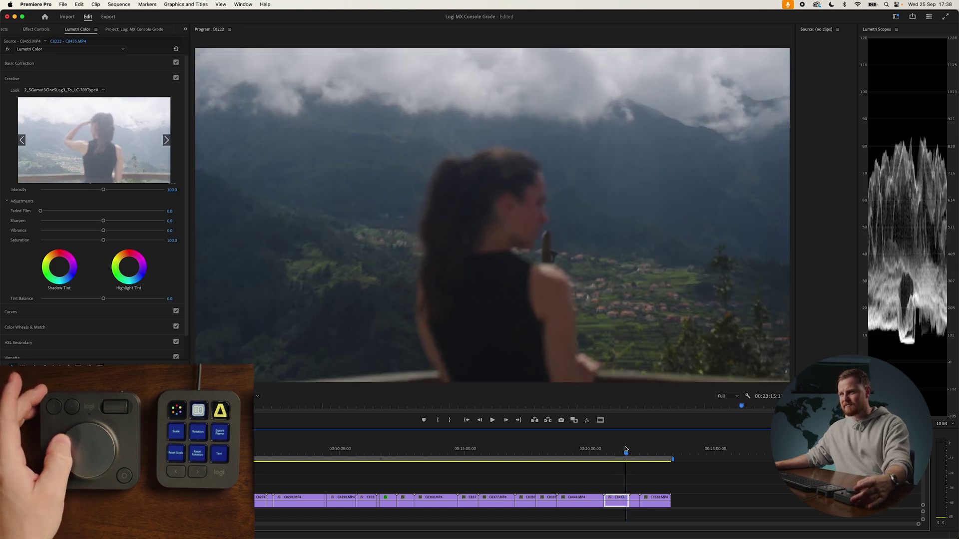
- Move to the following clip of the woman drinking at the railing and apply the 2_SGamut3CineSLog3_To_LC-709TypeA look
key(Right)
key(Right)
key(Right)
key(Right)
key(Right)
key(Right)
key(Right)
key(Right)
key(Right)
key(Right)
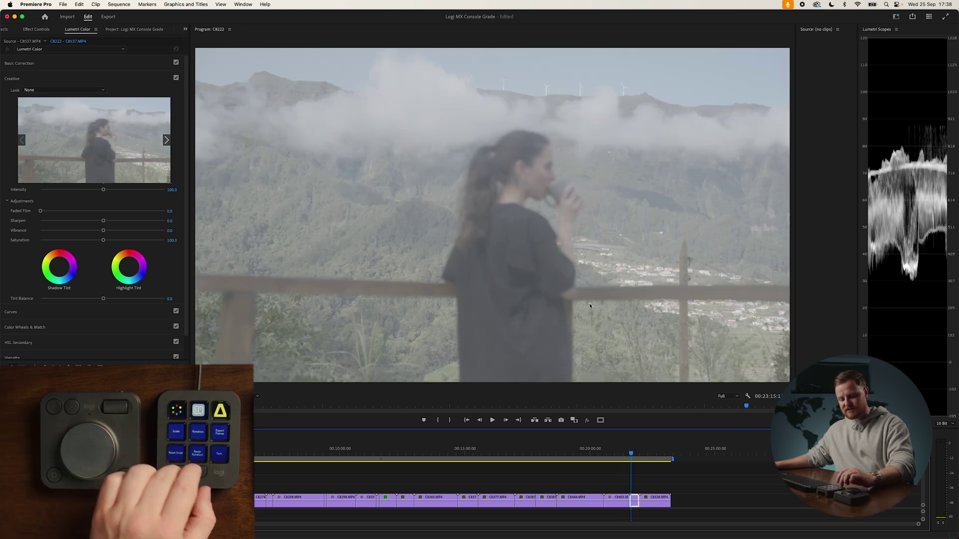
key(Right)
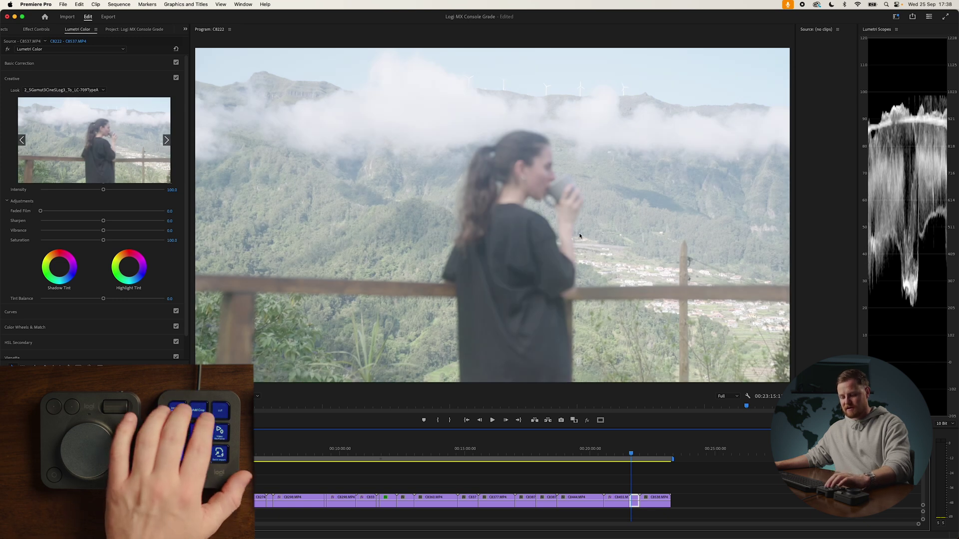
key(Right)
key(ctrl+alt+l)
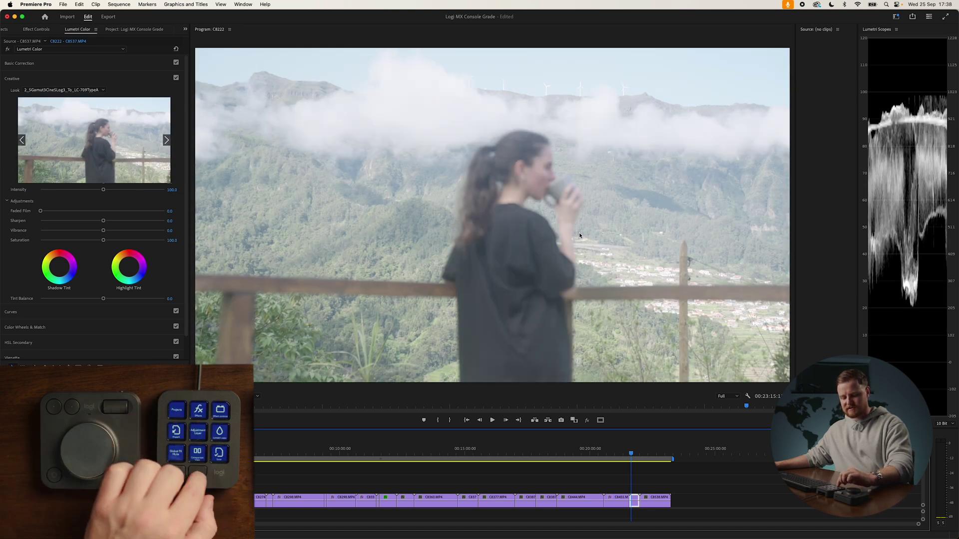
- Lower the exposure and deepen the shadows of the clip of the woman drinking, using the Actions Ring
key(F12)
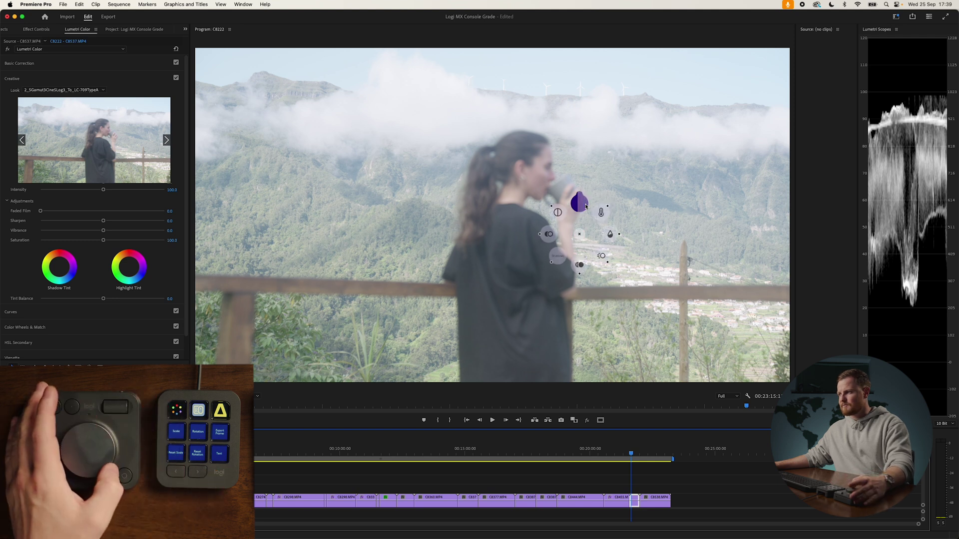
click(582, 204)
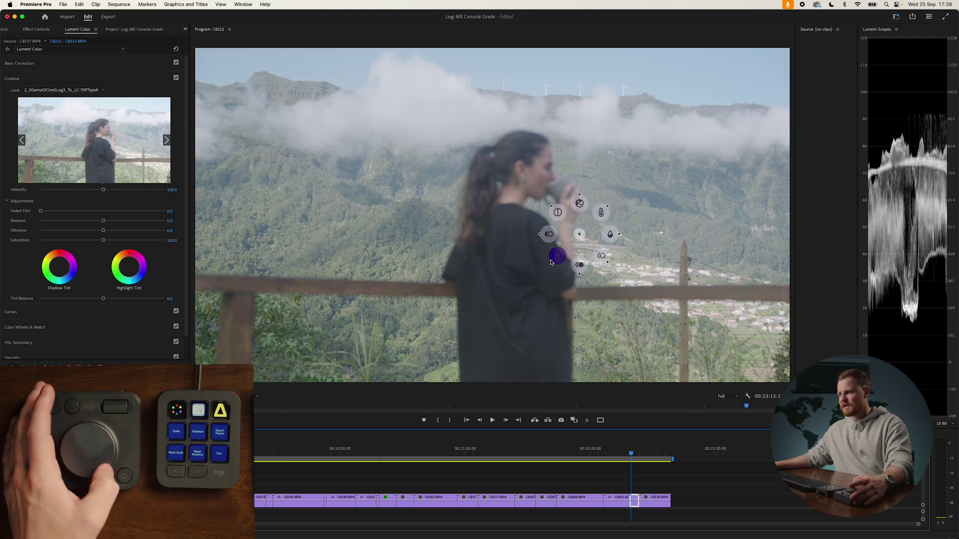
scroll(551, 263, down, 10)
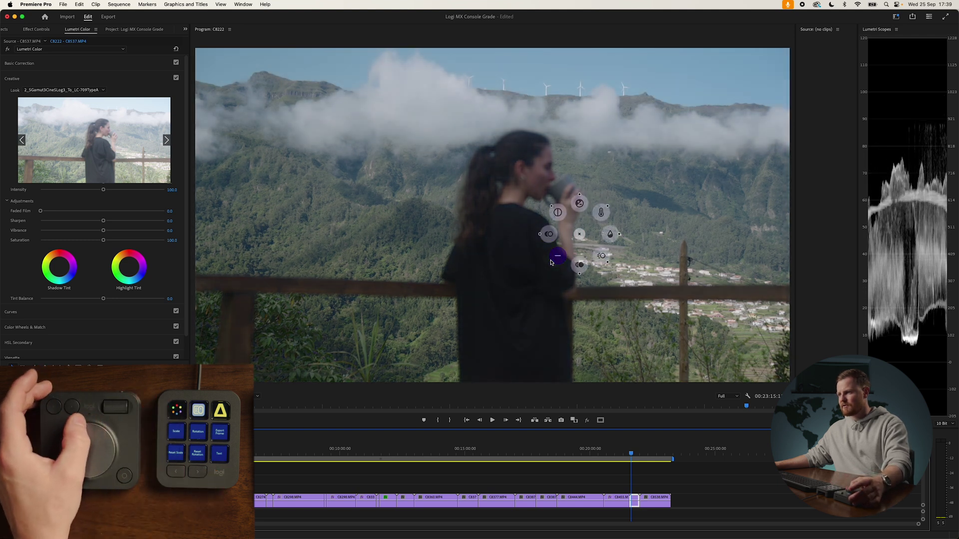
scroll(551, 263, down, 1)
- Raise the highlights and fine-tune the exposure of the same clip, and close the Actions Ring
scroll(602, 257, up, 10)
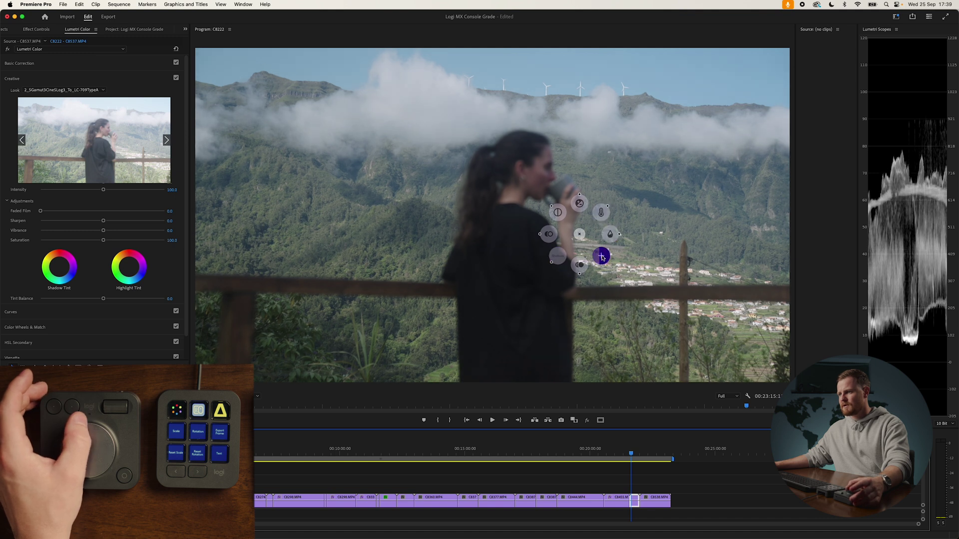
scroll(602, 258, down, 3)
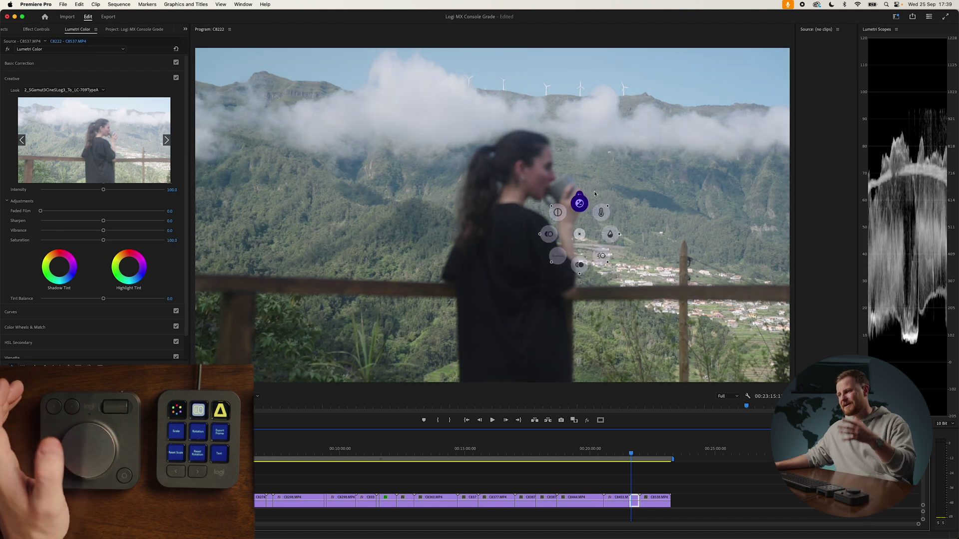
click(580, 234)
- Switch to Logi Options+ and examine the Actions Ring layout in the MX Creative Keypad's Premiere Pro profile
key(super+Tab)
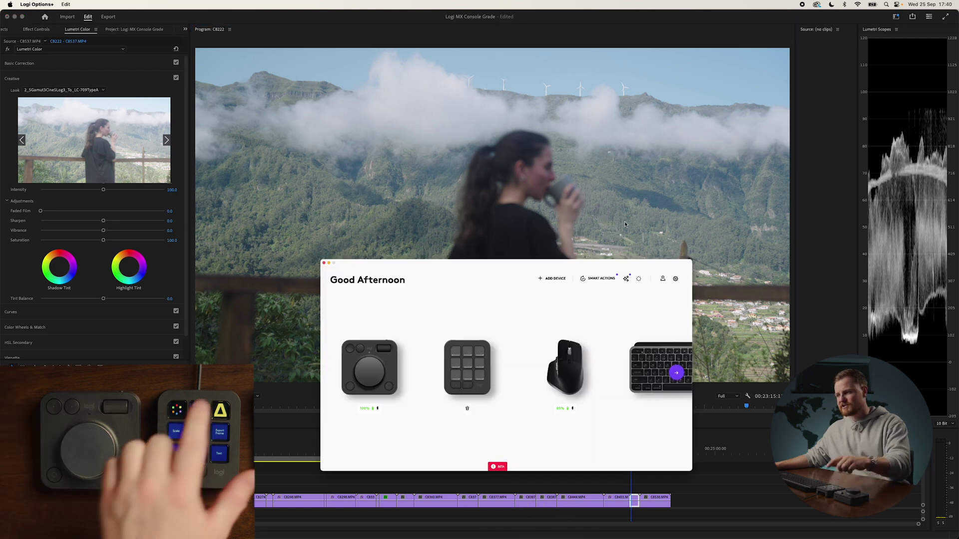
click(432, 262)
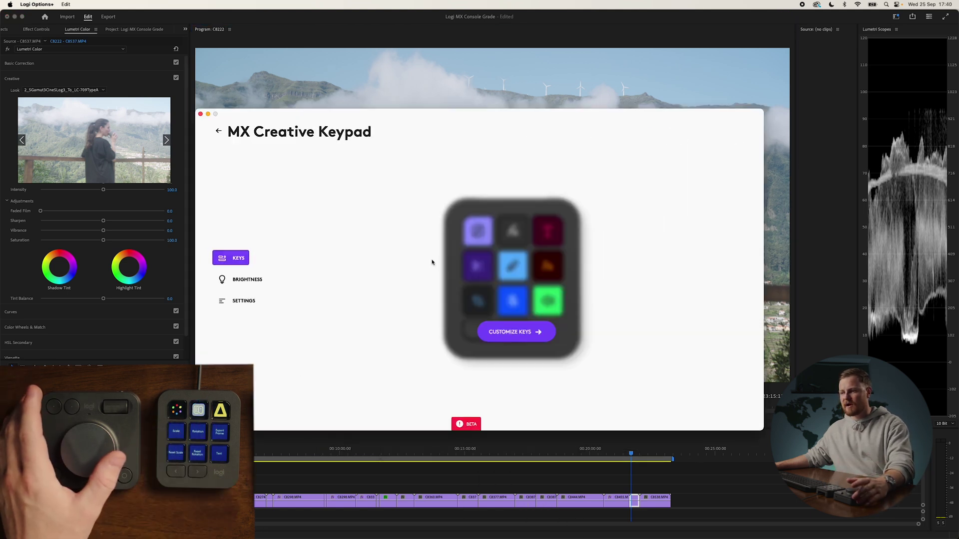
click(509, 333)
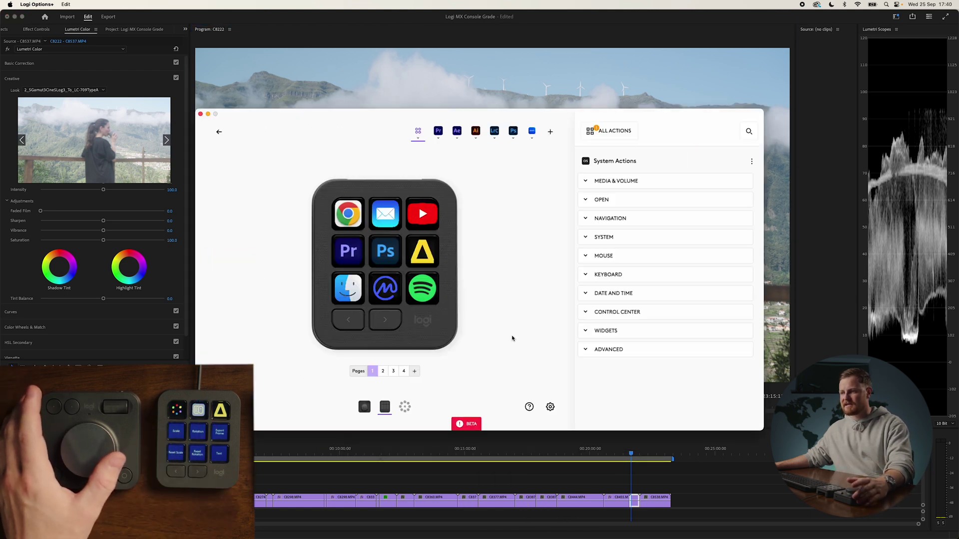
click(435, 128)
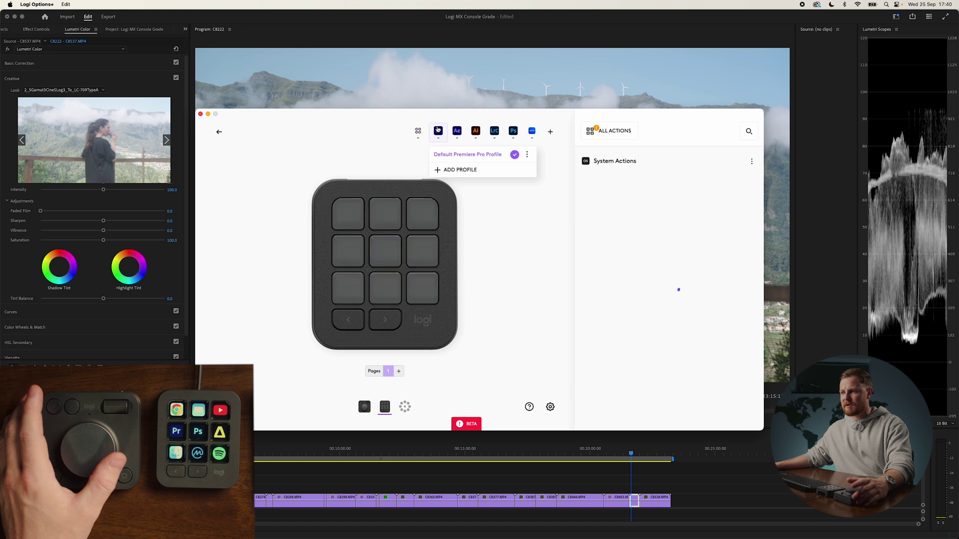
click(405, 407)
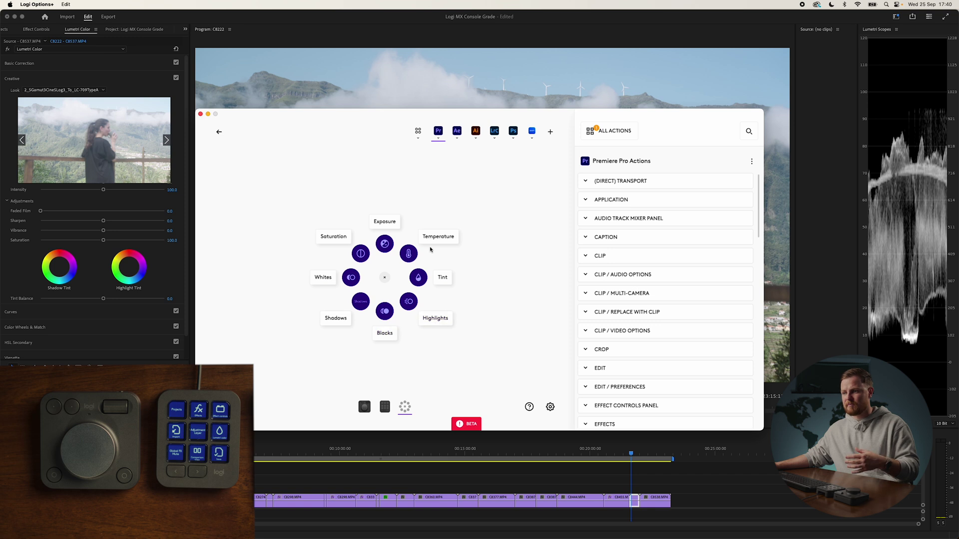
drag(334, 278, 435, 237)
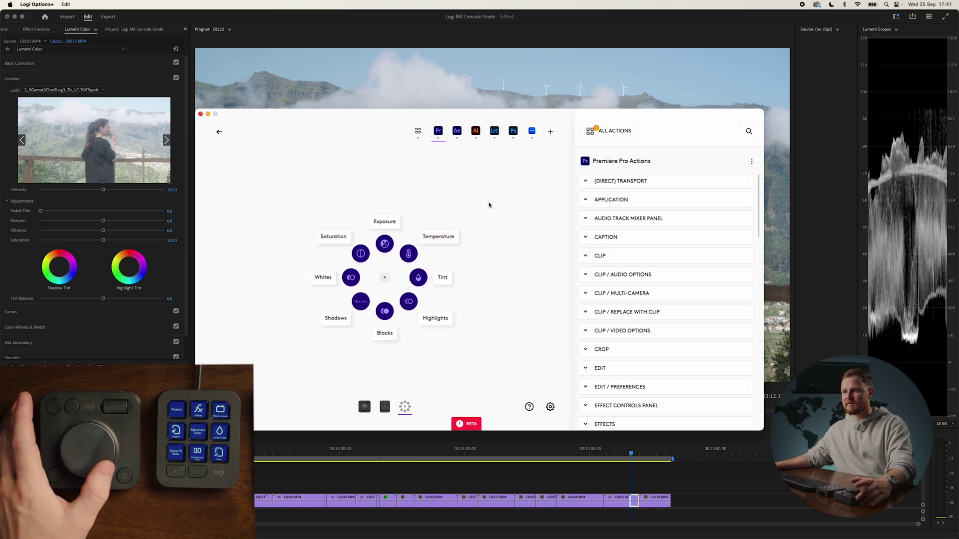